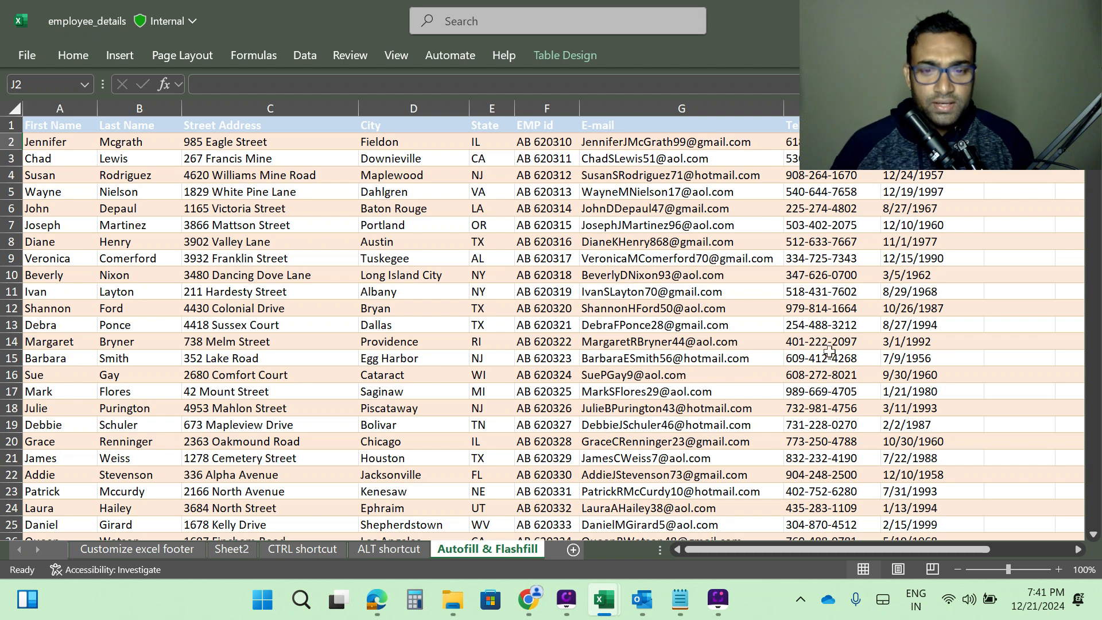
Enter 1 in J2, the first data row after Date of Birth, and AutoFill it down column J to the last record
{"action": "mouse_move", "coordinate": [529, 599]}
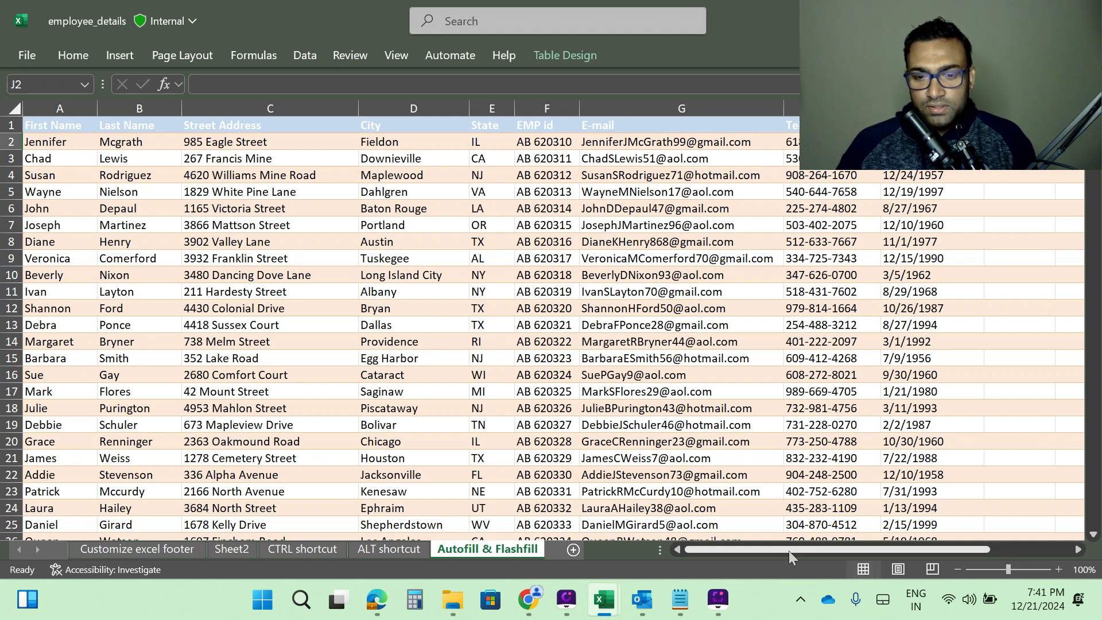
{"action": "left_click_drag", "start_coordinate": [788, 550], "coordinate": [842, 552]}
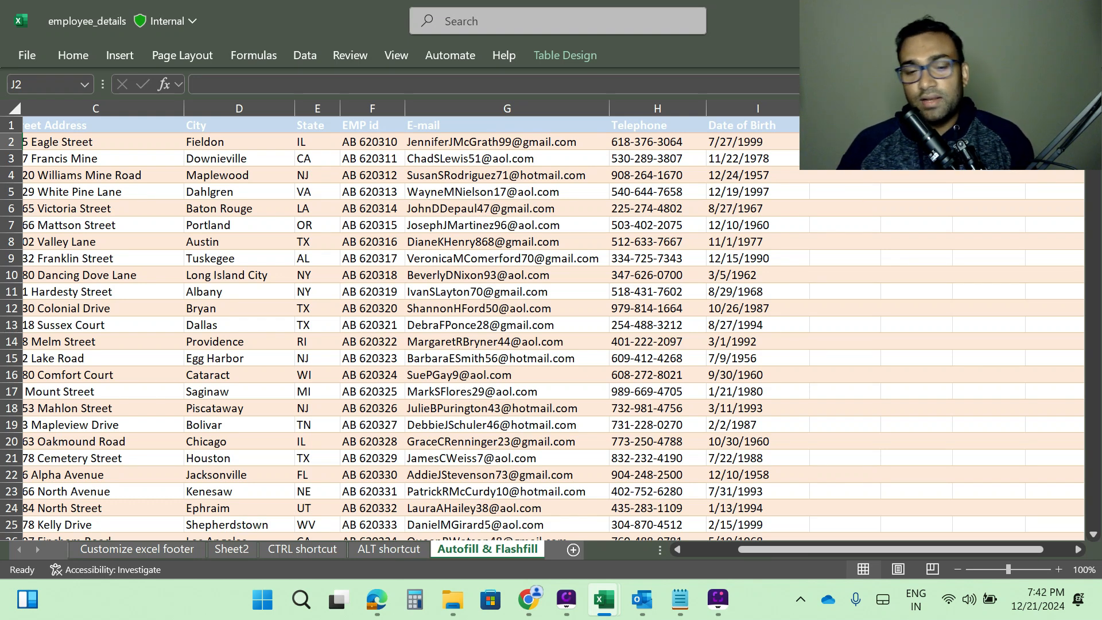
{"action": "type", "text": "1"}
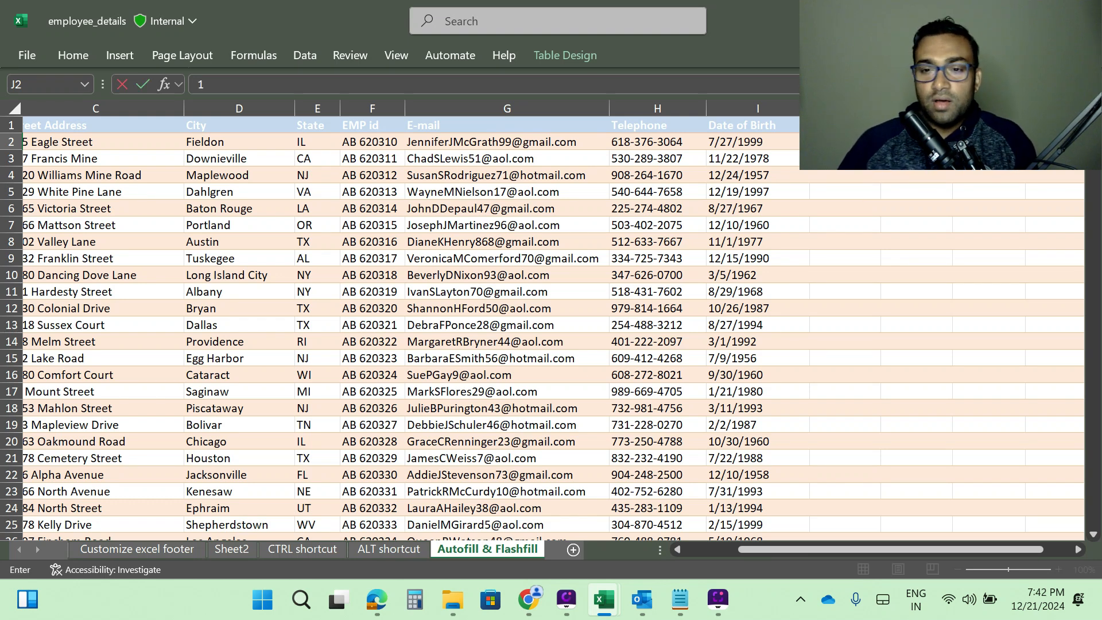
{"action": "key", "text": "Return"}
{"action": "left_click", "coordinate": [845, 142]}
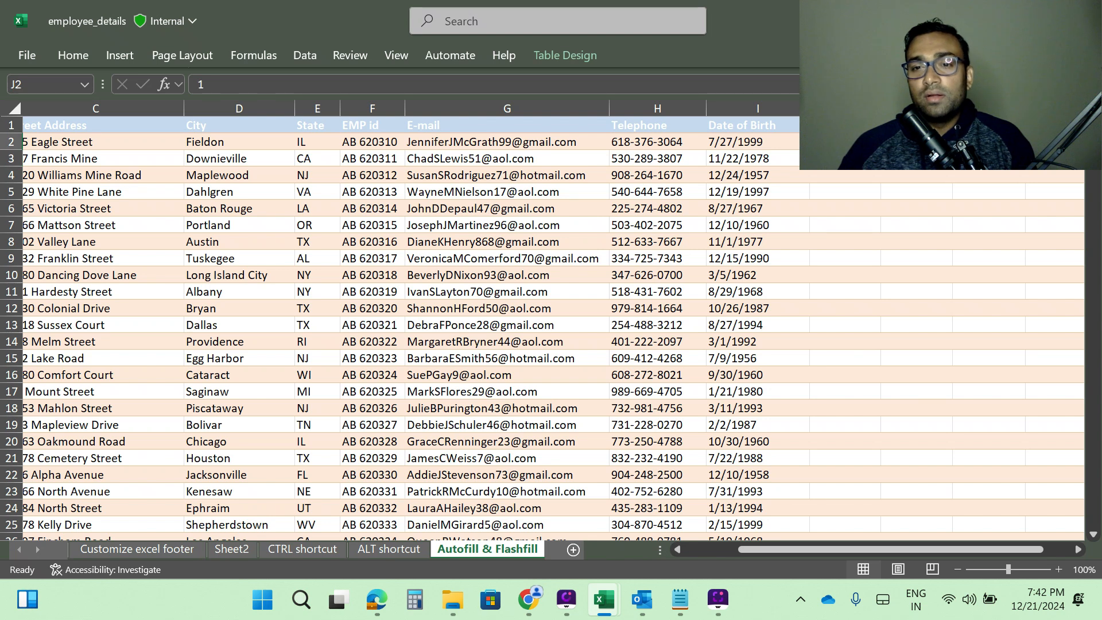
{"action": "double_click", "coordinate": [880, 150]}
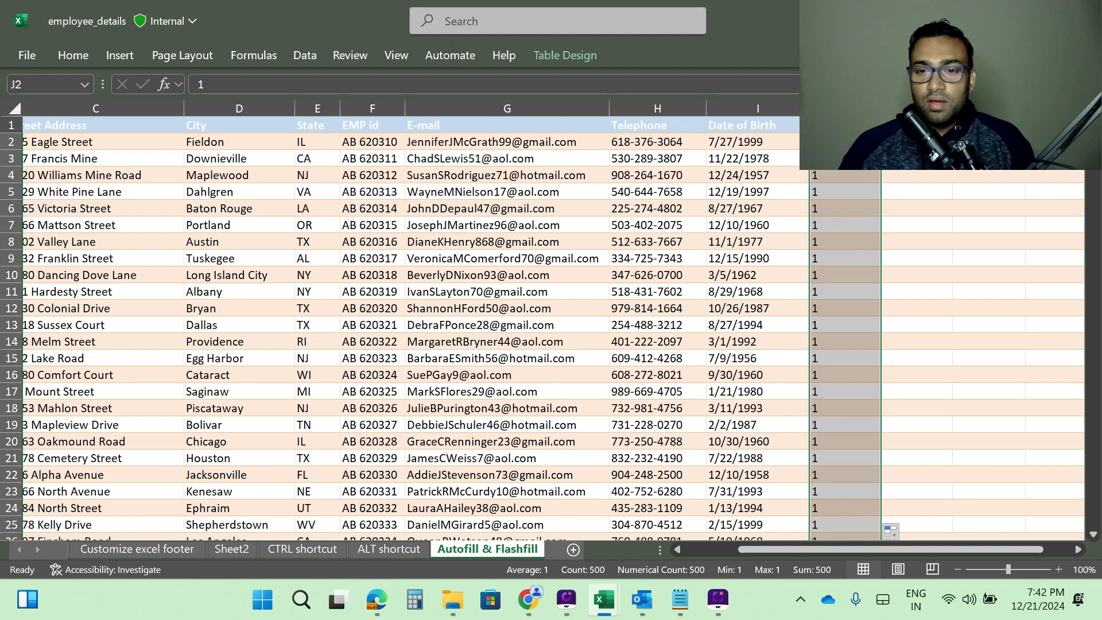
{"action": "left_click", "coordinate": [843, 141]}
{"action": "scroll", "coordinate": [826, 243], "scroll_direction": "down", "scroll_amount": 18}
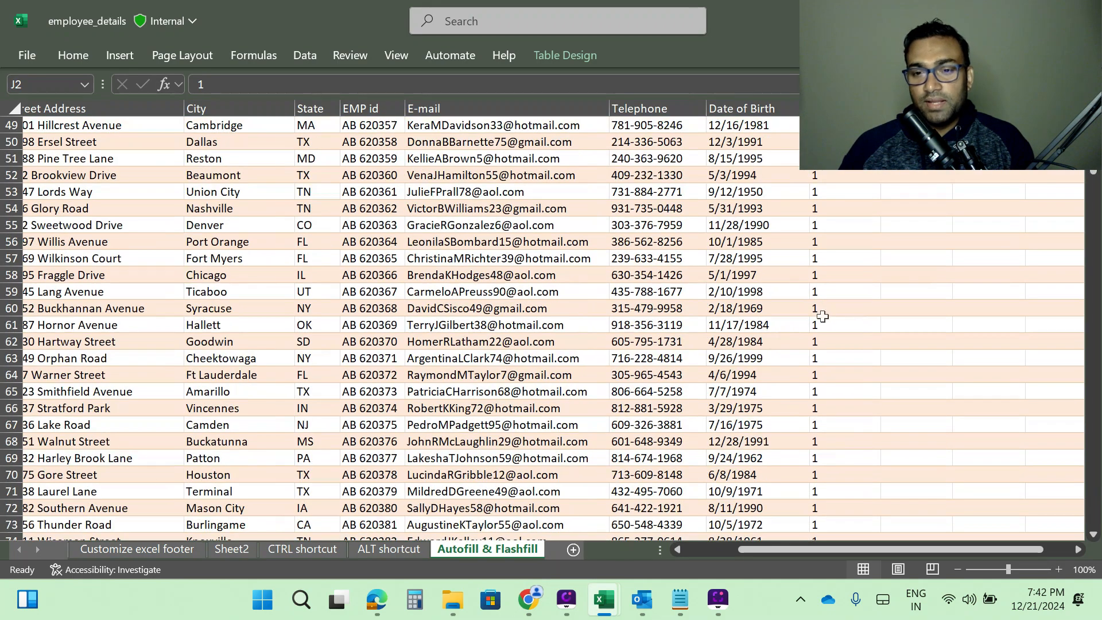
{"action": "scroll", "coordinate": [825, 329], "scroll_direction": "up", "scroll_amount": 18}
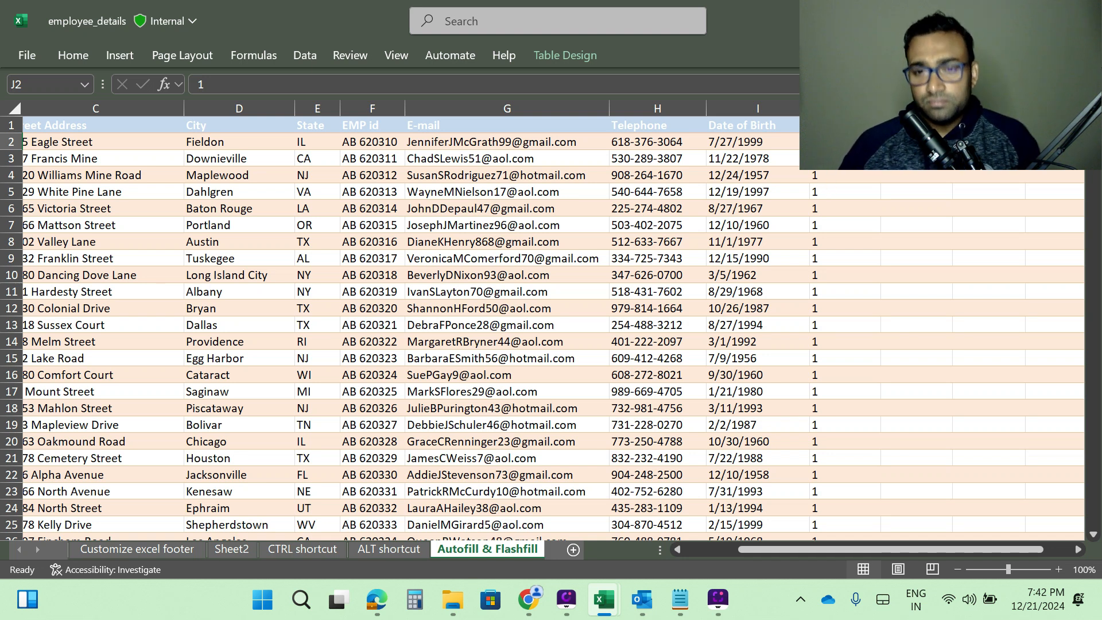
Enter 2 in J3 and AutoFill the J2:J3 pattern down column J, checking the filled numbers to the last record
{"action": "key", "text": "Down"}
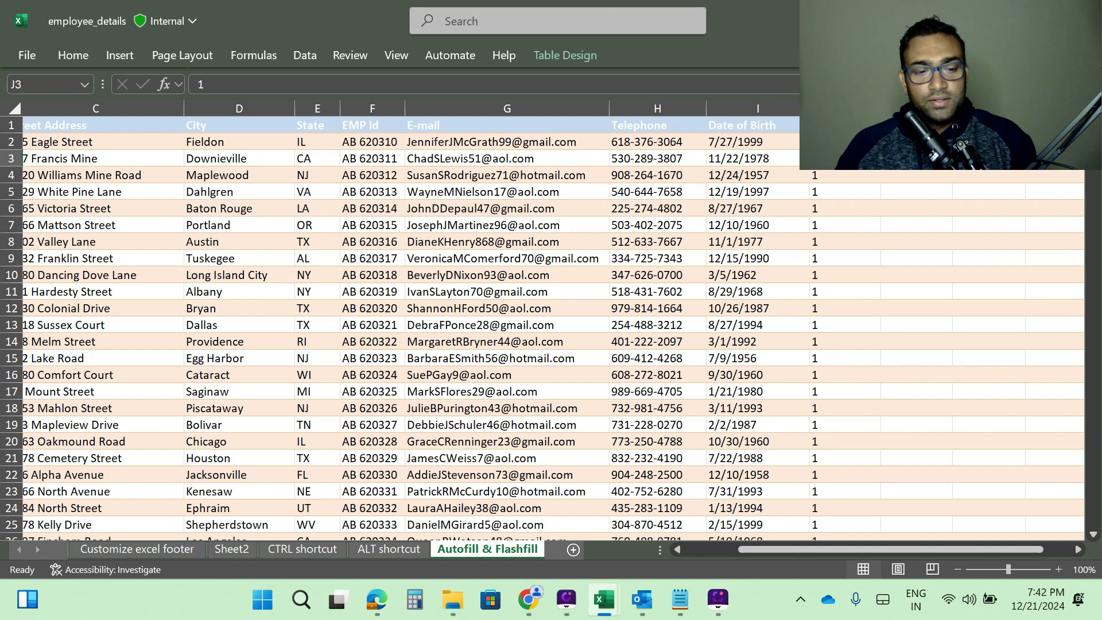
{"action": "key", "text": "Up"}
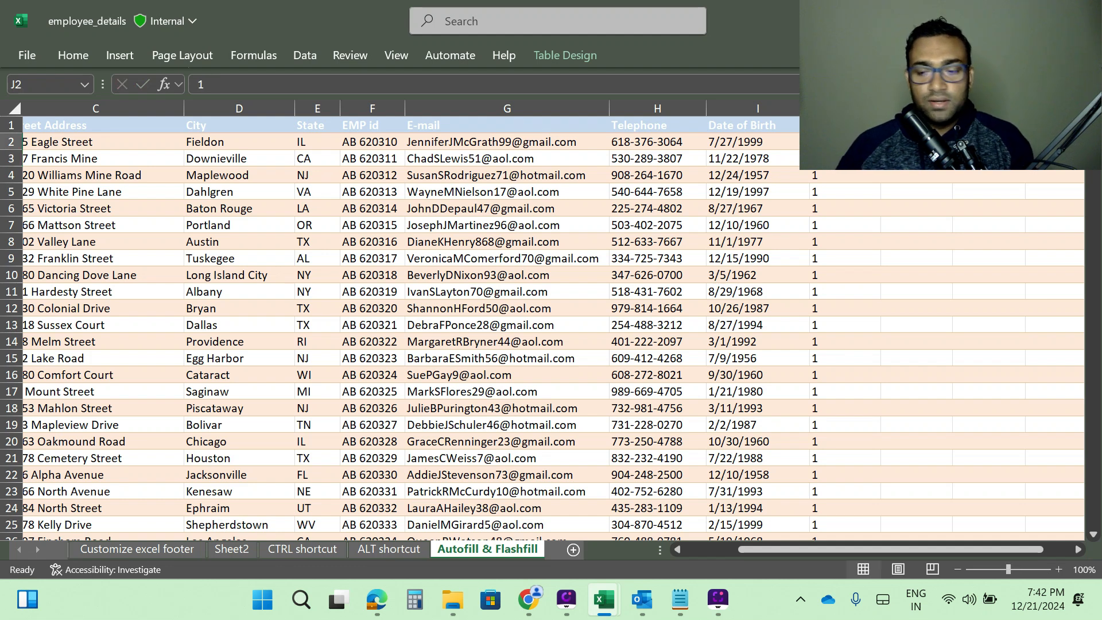
{"action": "key", "text": "shift+Down"}
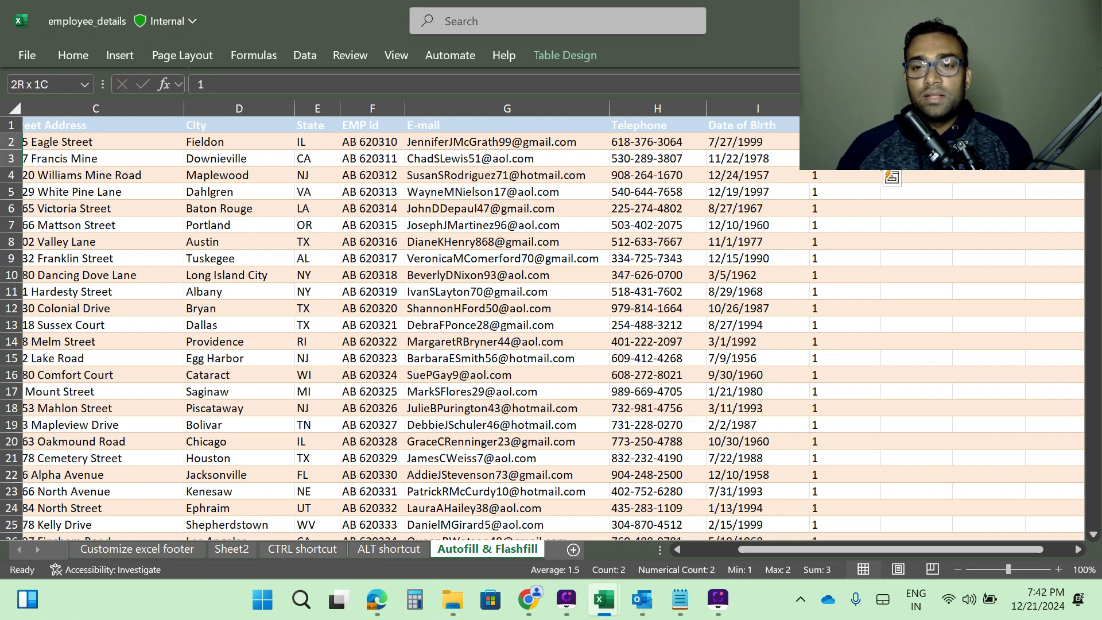
{"action": "double_click", "coordinate": [881, 167]}
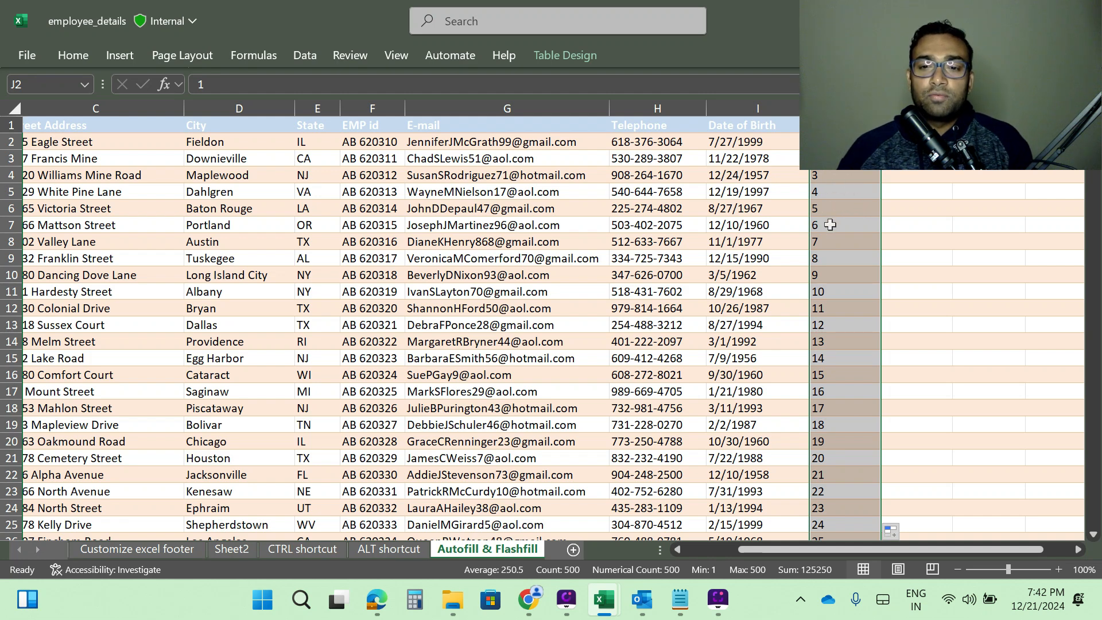
{"action": "scroll", "coordinate": [827, 275], "scroll_direction": "down", "scroll_amount": 10}
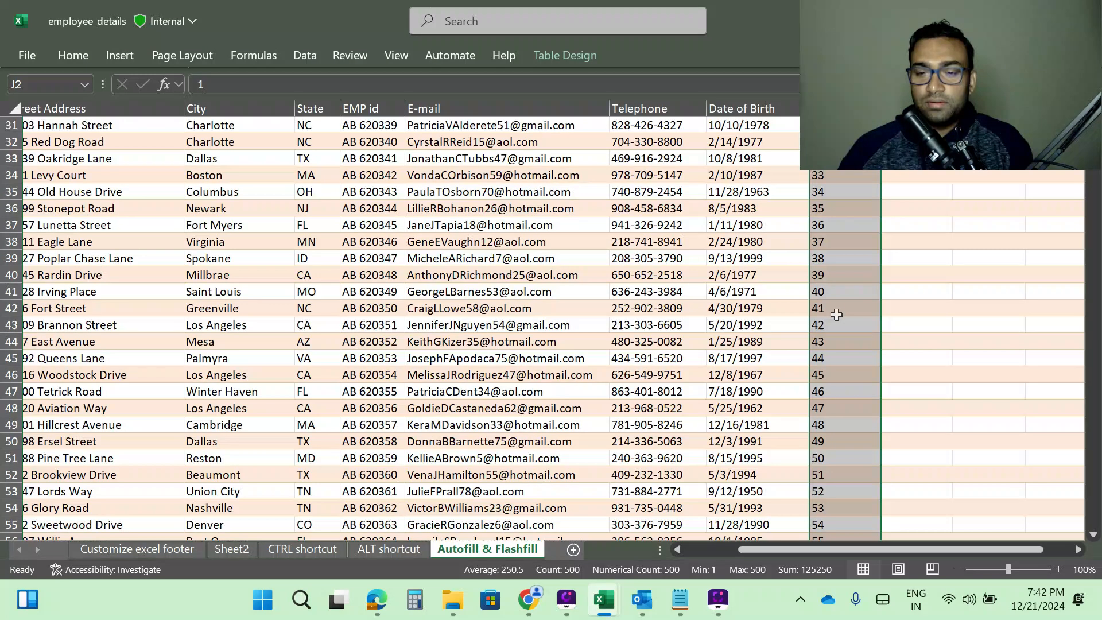
{"action": "left_click", "coordinate": [839, 225]}
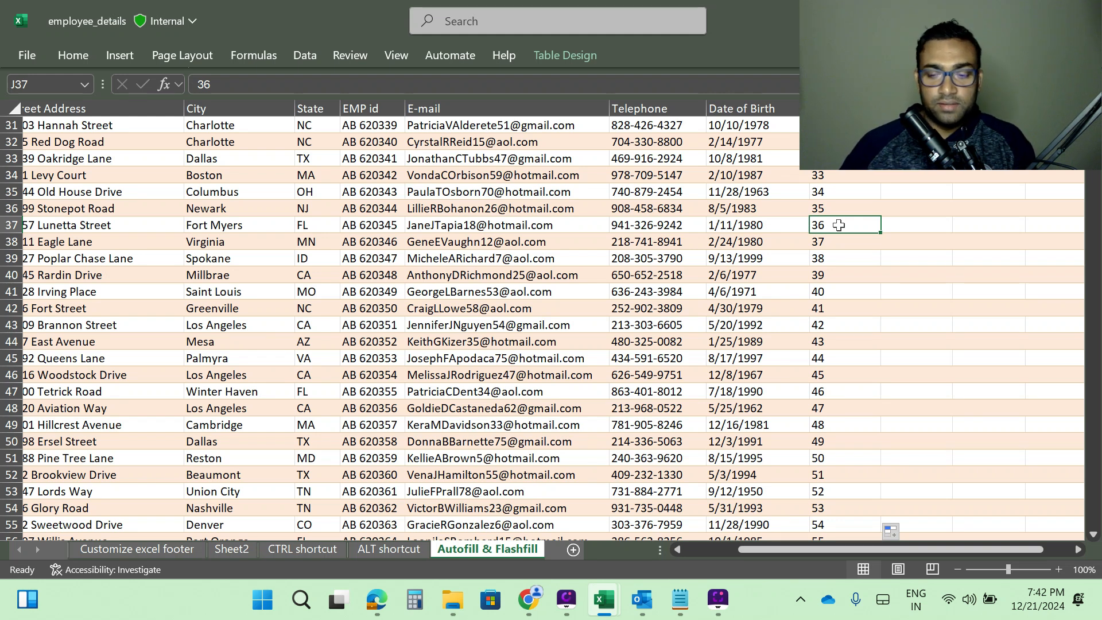
{"action": "key", "text": "ctrl+Down"}
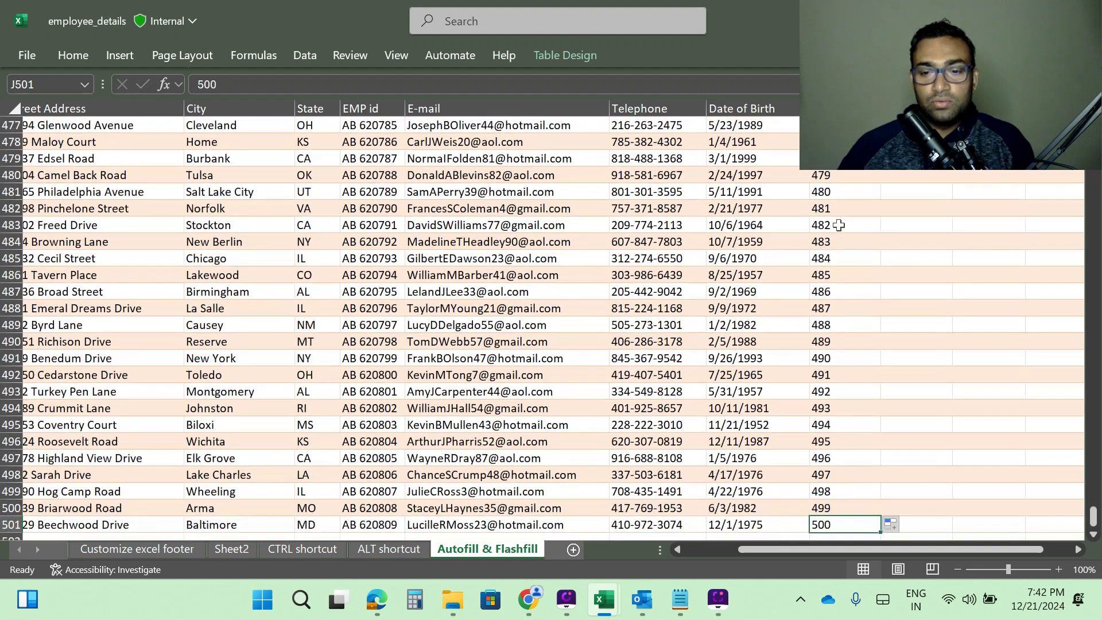
{"action": "scroll", "coordinate": [842, 231], "scroll_direction": "down", "scroll_amount": 3}
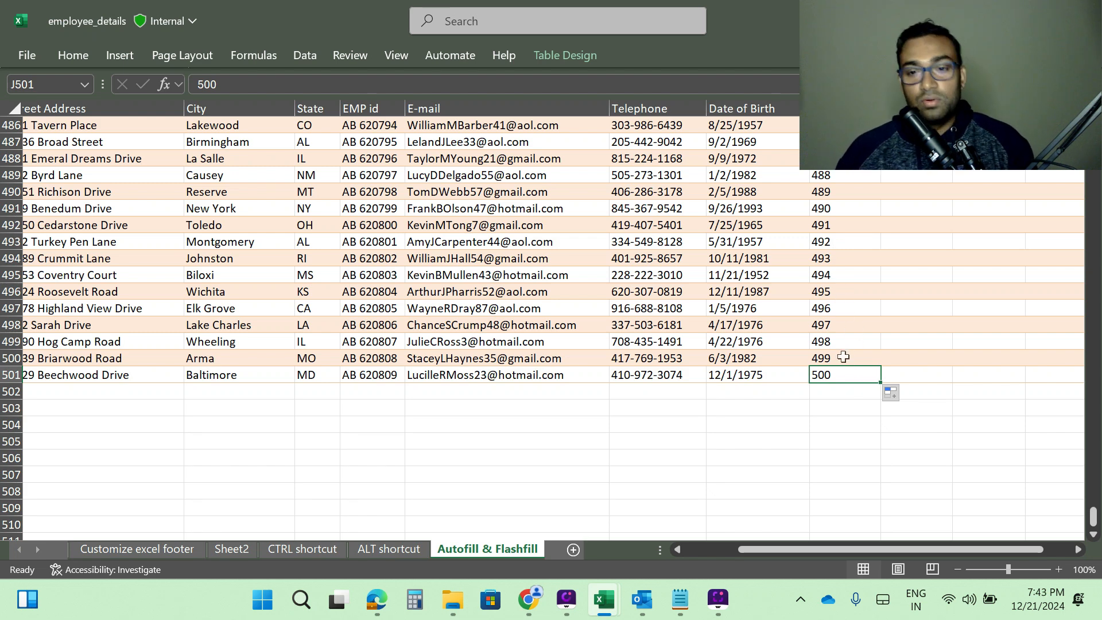
Undo the number-pattern fill and clear every value below J2 in column J
{"action": "key", "text": "ctrl+z"}
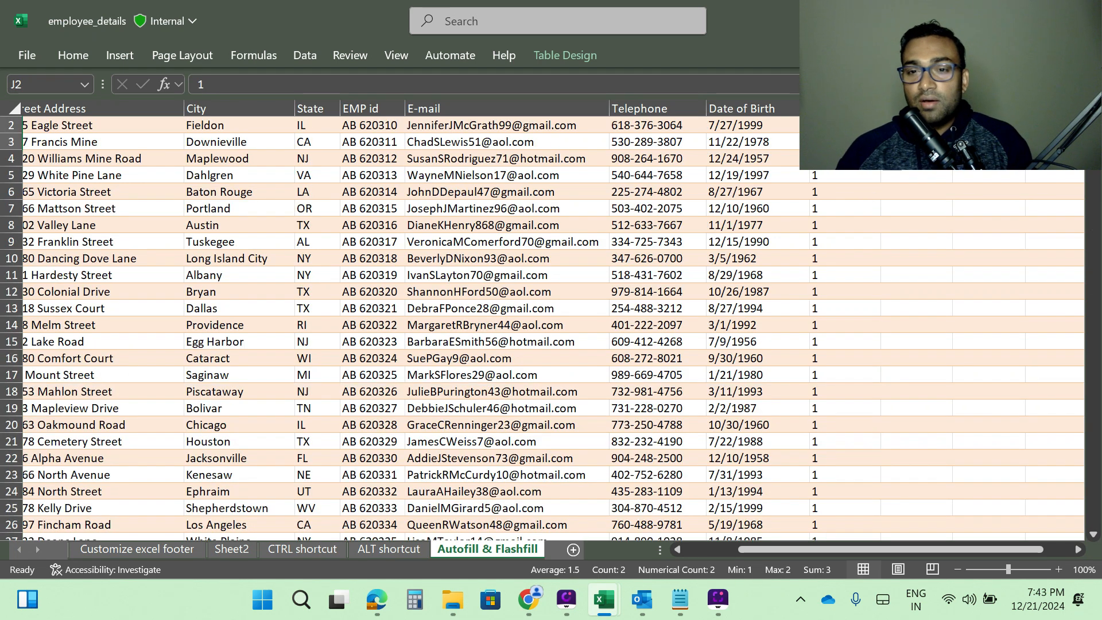
{"action": "left_click", "coordinate": [845, 159]}
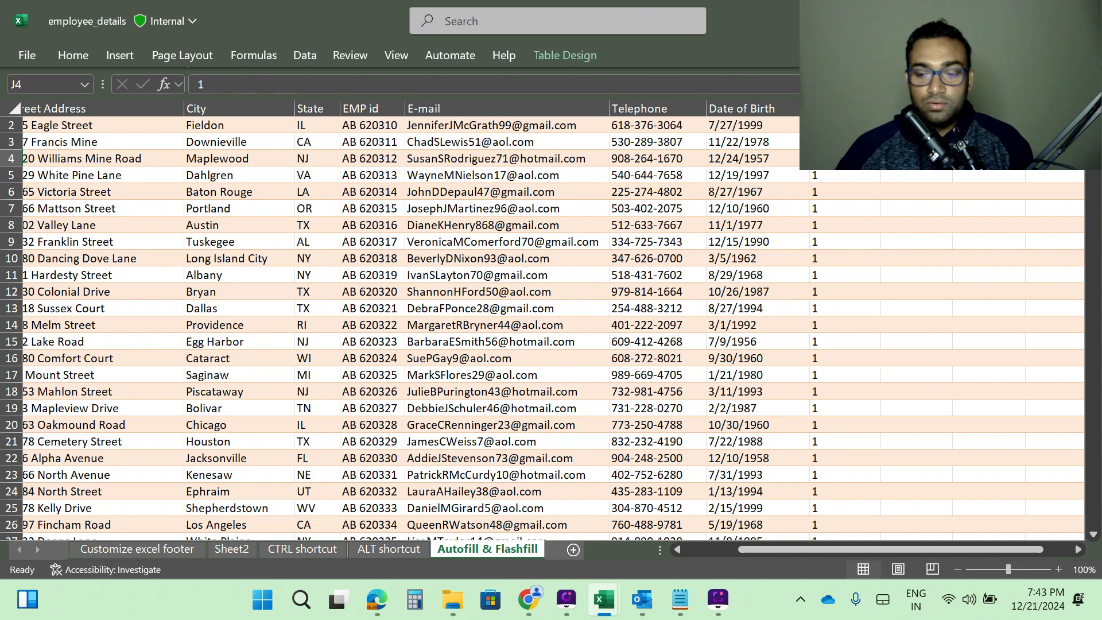
{"action": "key", "text": "ctrl+shift+Down"}
{"action": "key", "text": "Delete"}
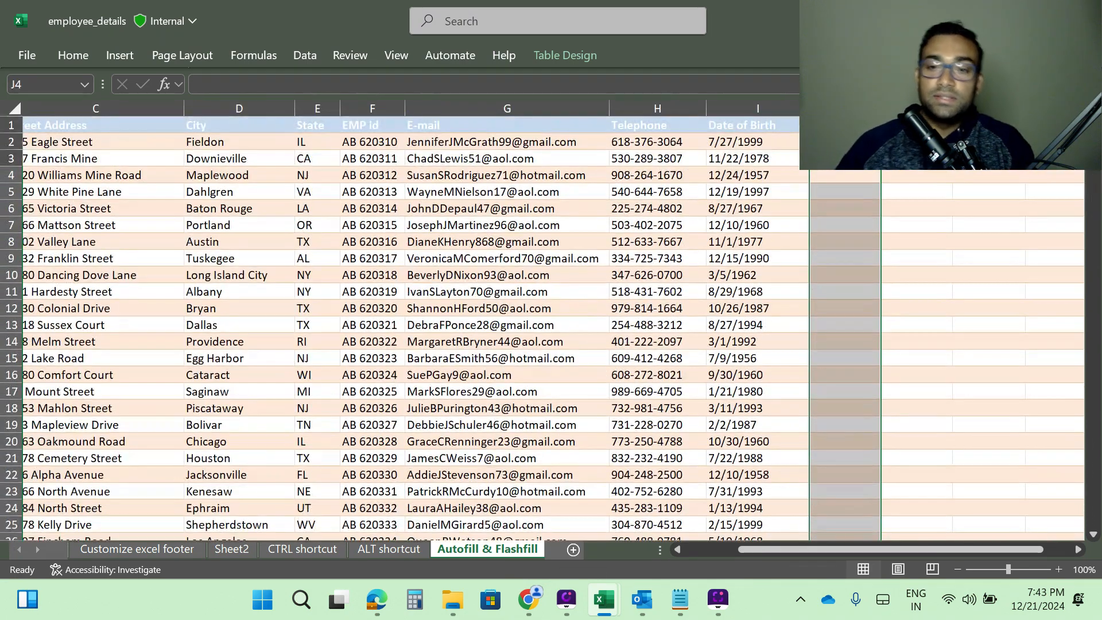
{"action": "left_click", "coordinate": [840, 164]}
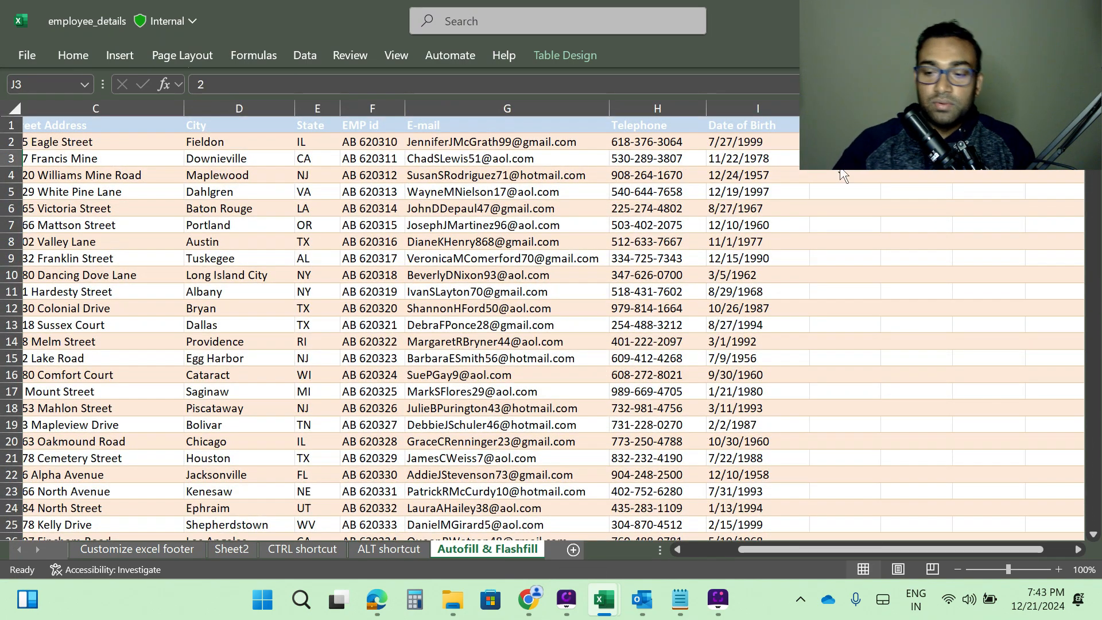
{"action": "key", "text": "Delete"}
{"action": "key", "text": "Up"}
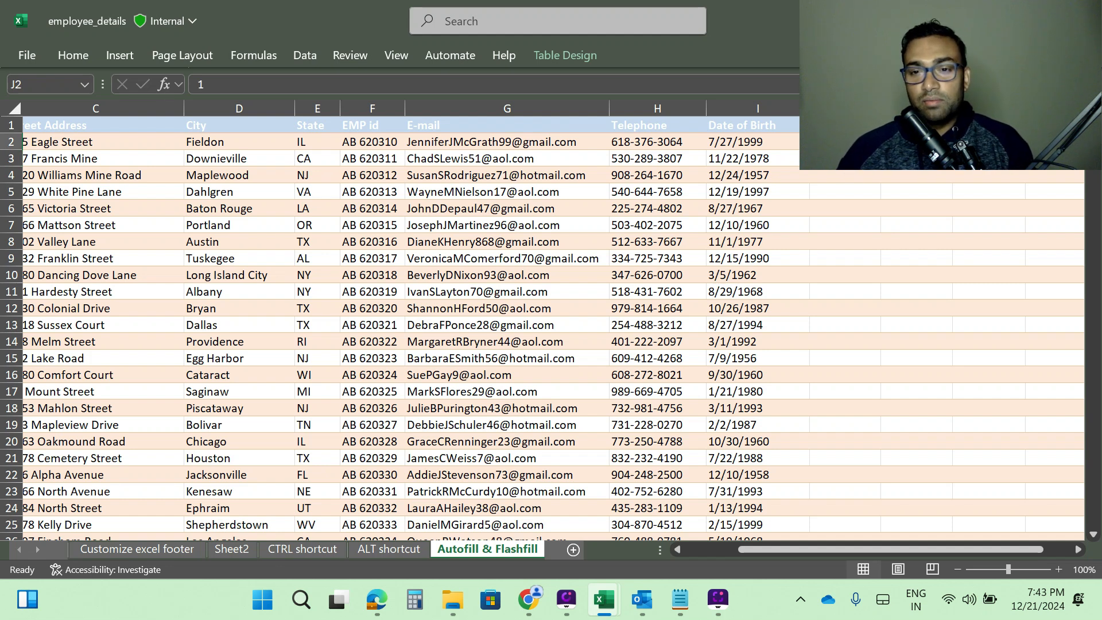
AutoFill the 1 in J2 down column J and change the fill option from Copy Cells to Fill Series
{"action": "double_click", "coordinate": [881, 150]}
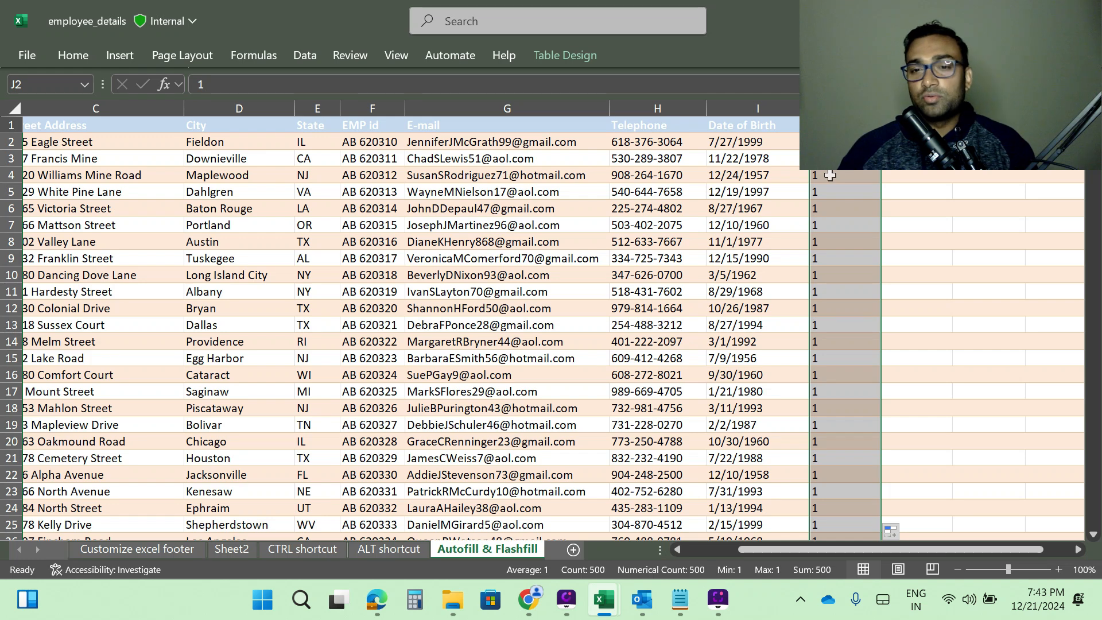
{"action": "scroll", "coordinate": [778, 150], "scroll_direction": "down", "scroll_amount": 4}
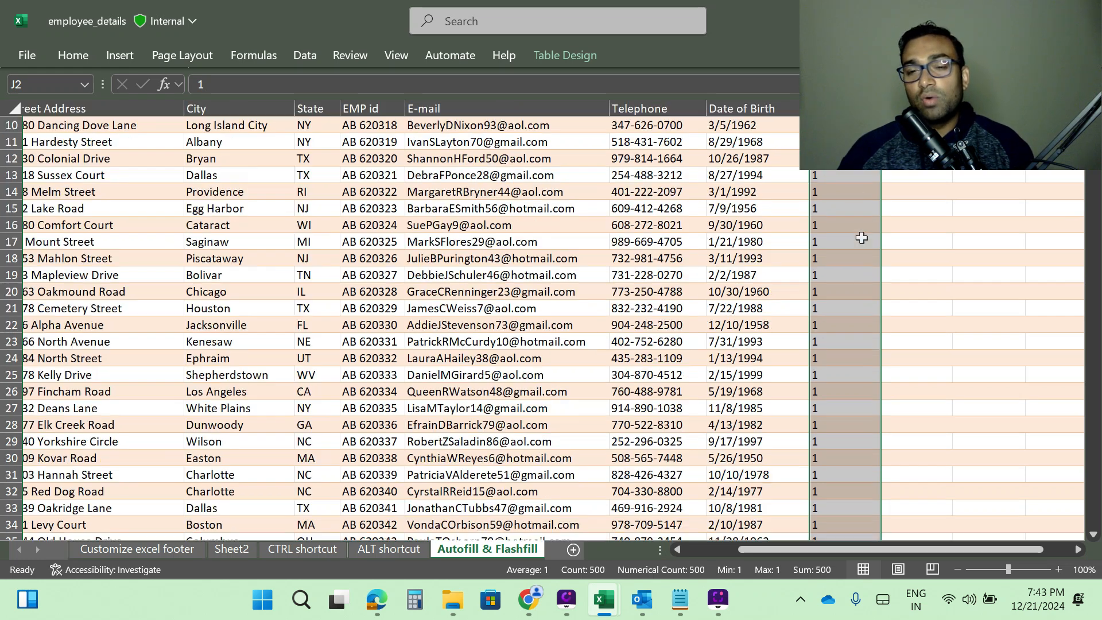
{"action": "left_click", "coordinate": [822, 291]}
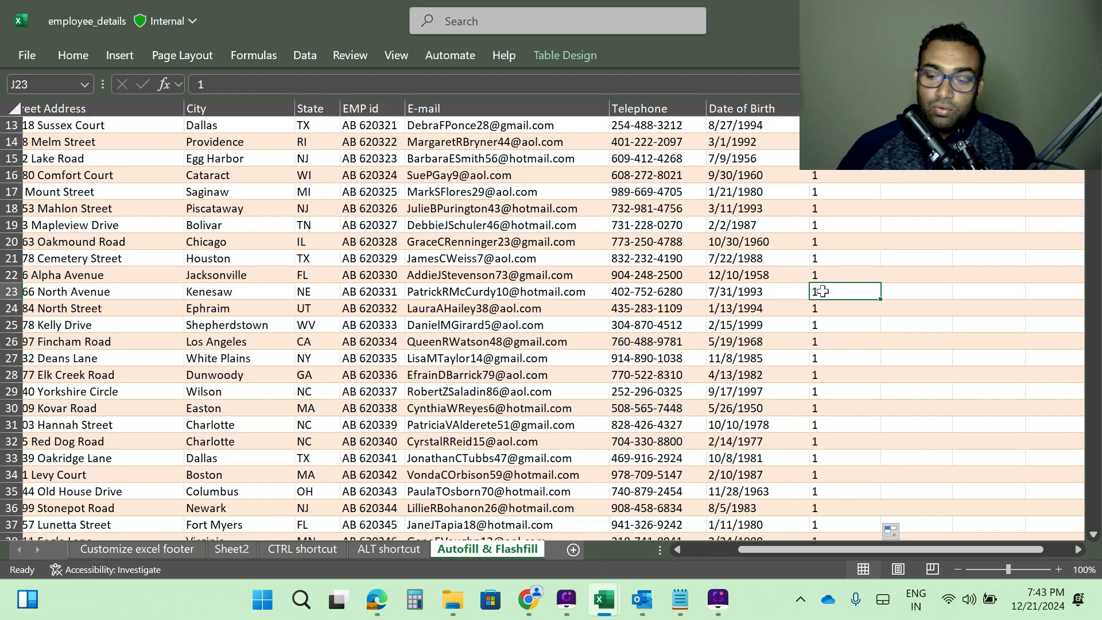
{"action": "key", "text": "ctrl+Down"}
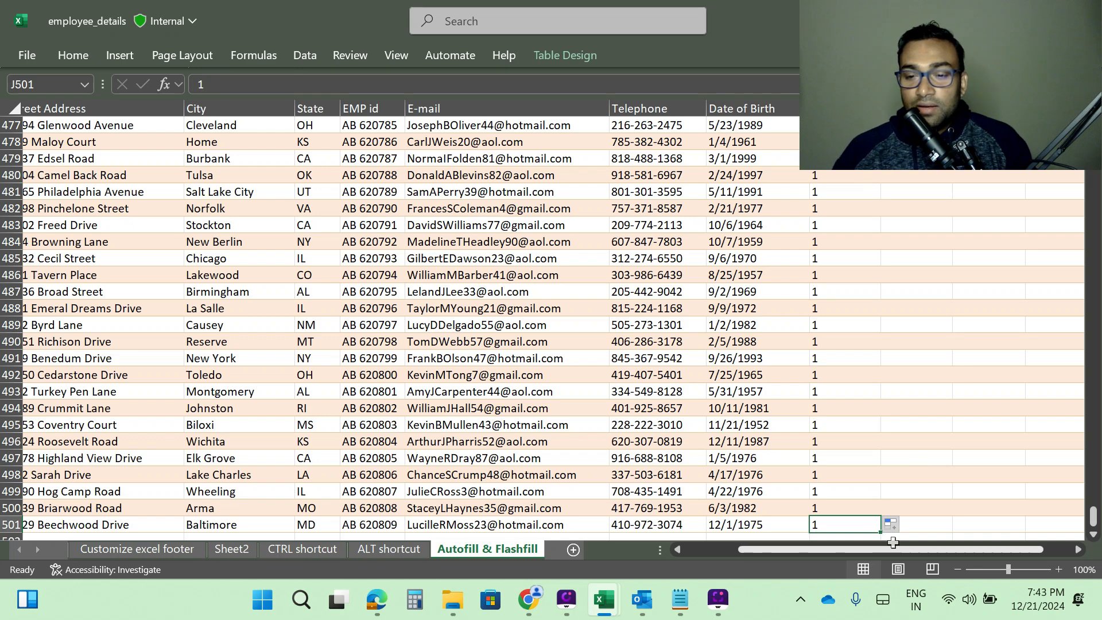
{"action": "scroll", "coordinate": [917, 396], "scroll_direction": "down", "scroll_amount": 2}
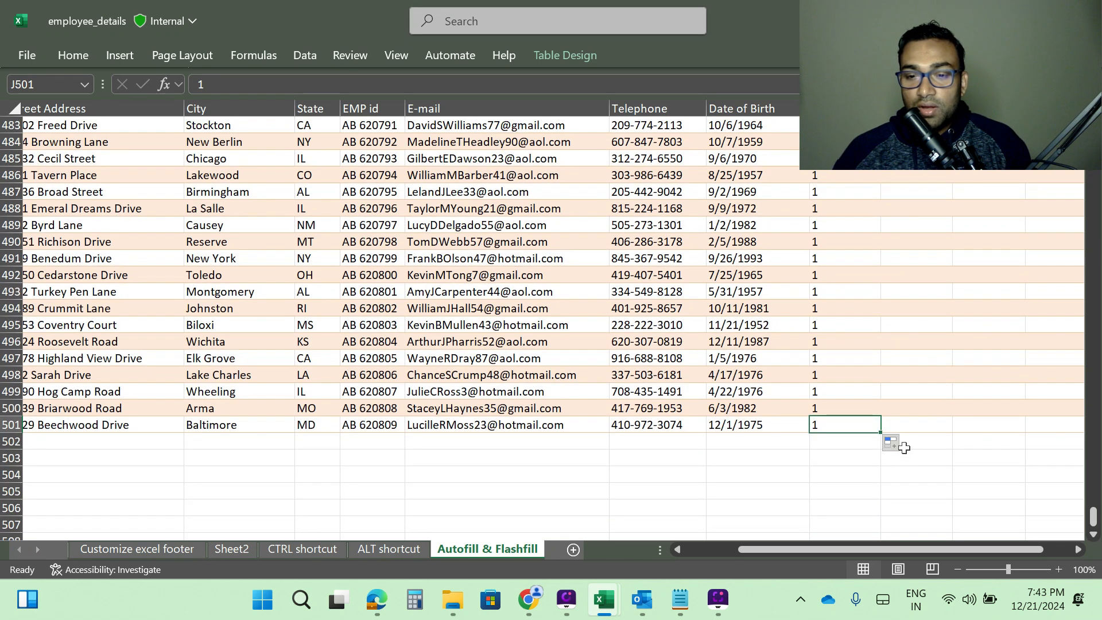
{"action": "left_click", "coordinate": [903, 443]}
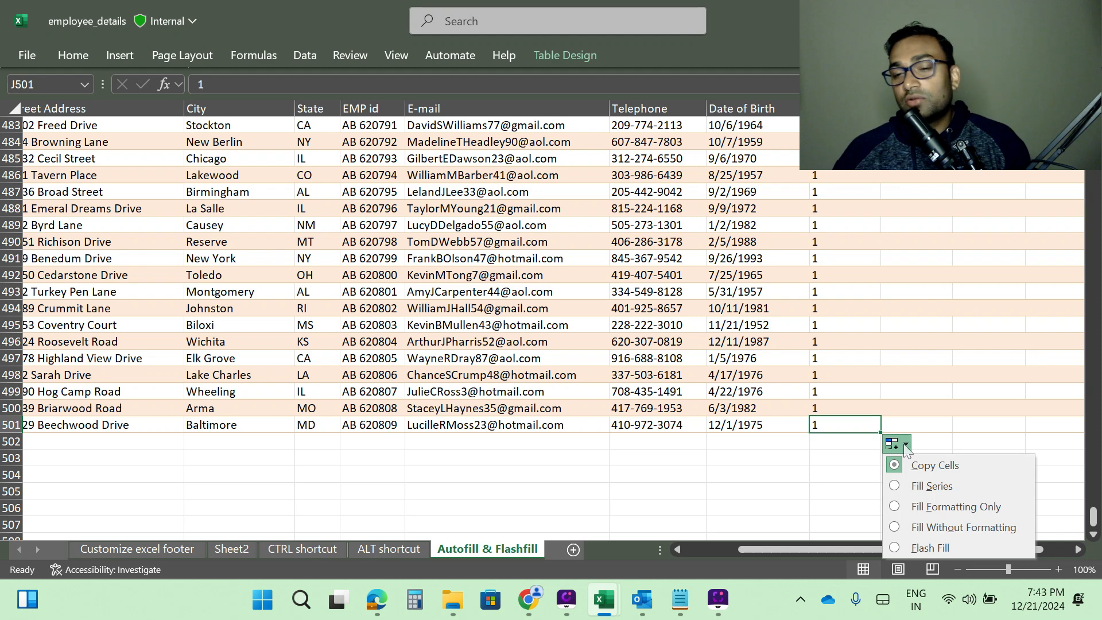
{"action": "left_click", "coordinate": [933, 487]}
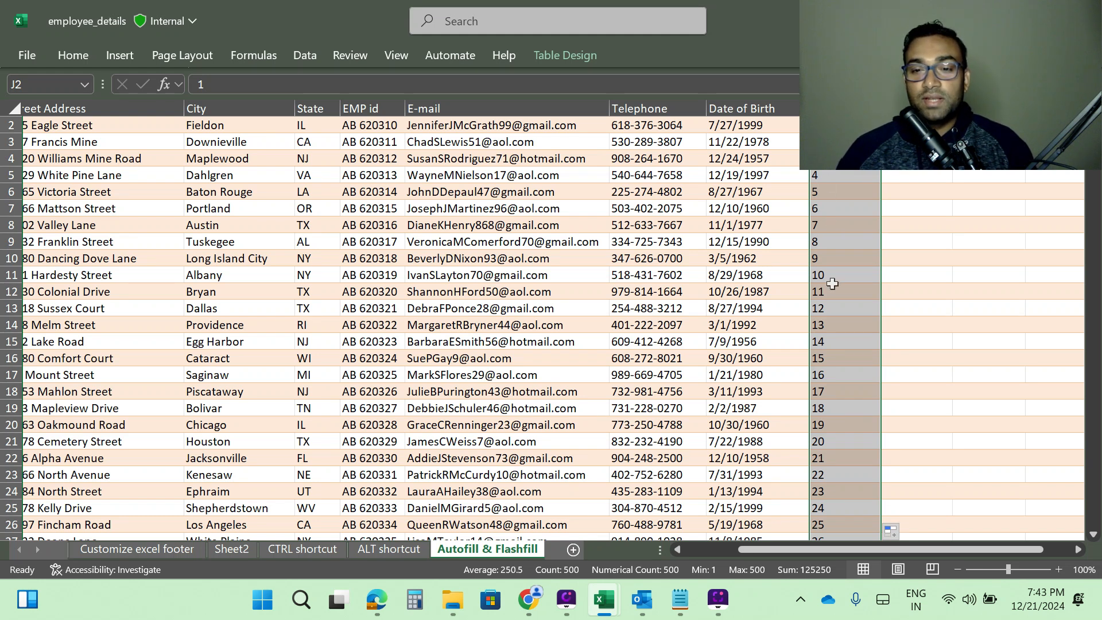
Replace J2 with Sunday and AutoFill the weekdays down column J, checking the fill to the last record
{"action": "left_click", "coordinate": [844, 126]}
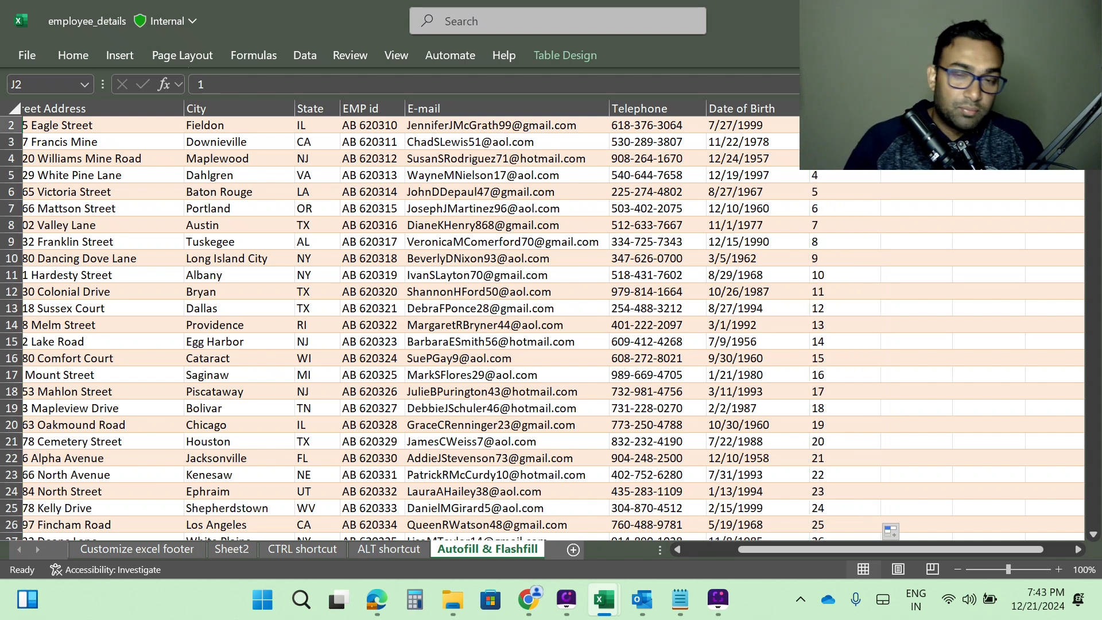
{"action": "type", "text": "S"}
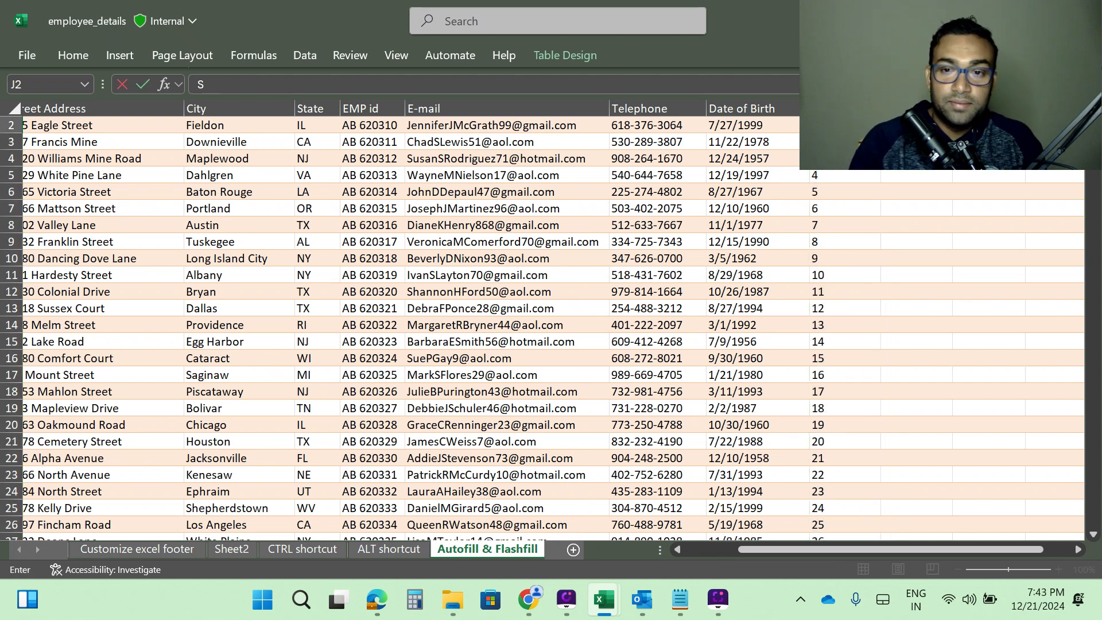
{"action": "type", "text": "un"}
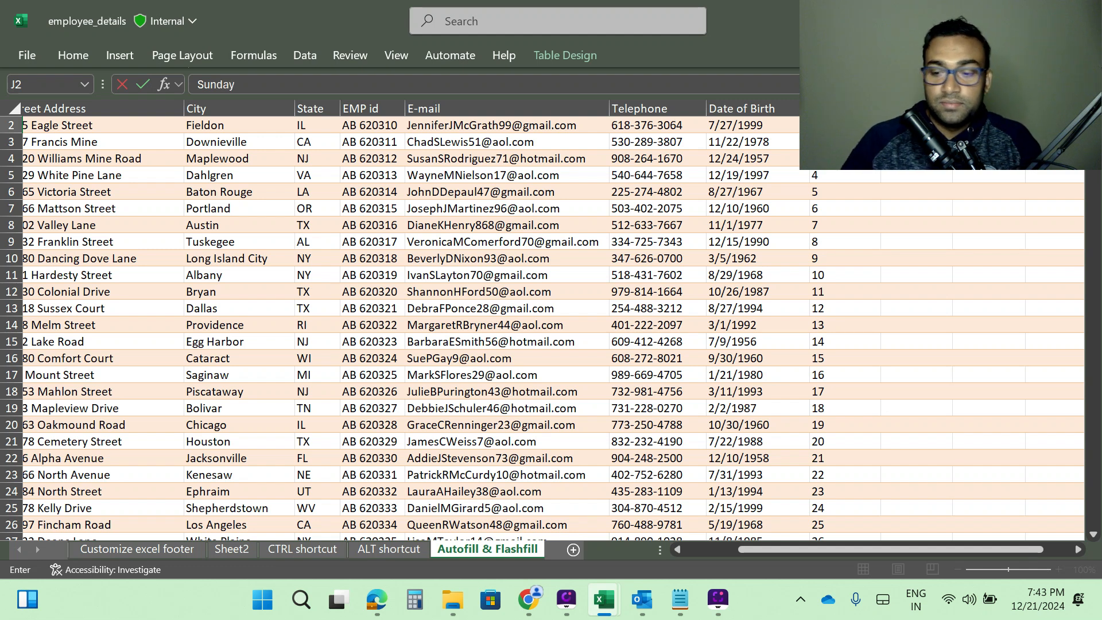
{"action": "type", "text": "day"}
{"action": "key", "text": "Return"}
{"action": "left_click", "coordinate": [844, 125]}
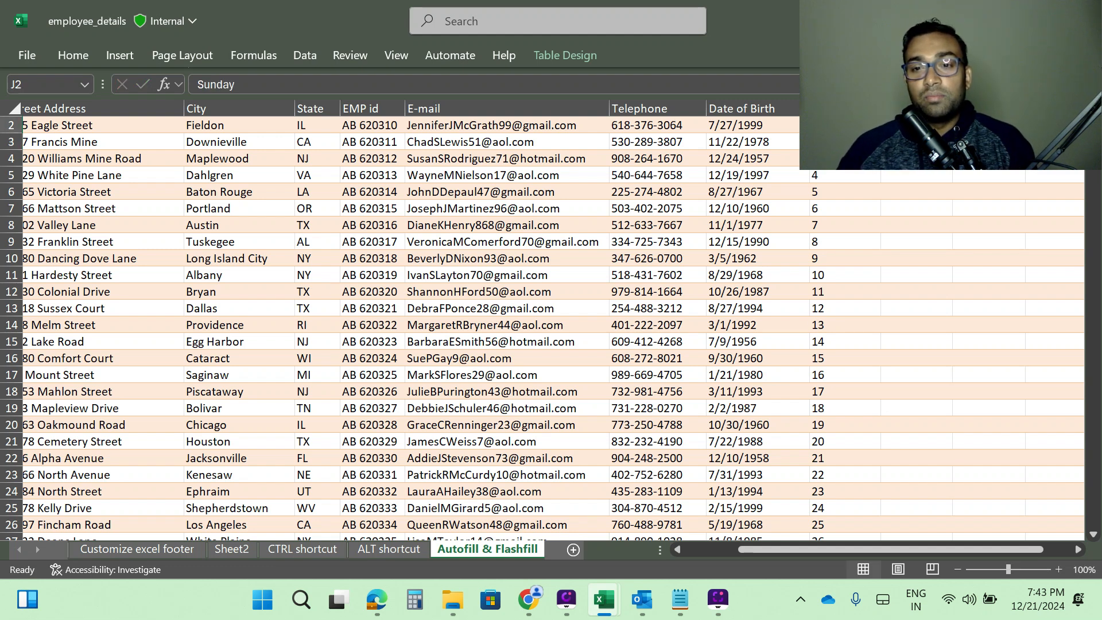
{"action": "double_click", "coordinate": [881, 133]}
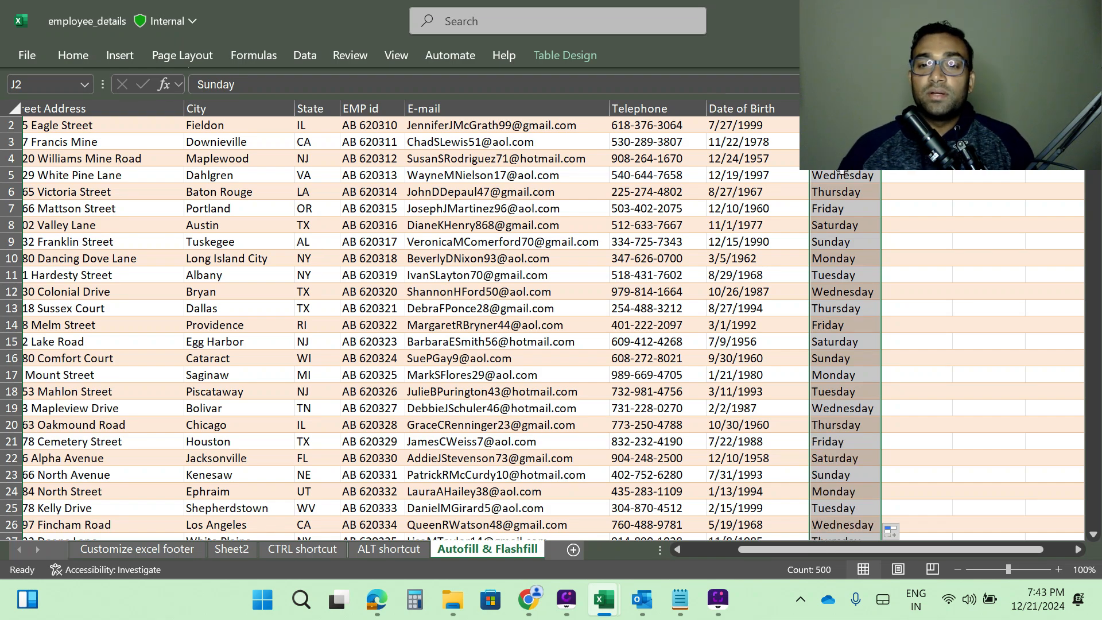
{"action": "scroll", "coordinate": [846, 230], "scroll_direction": "down", "scroll_amount": 14}
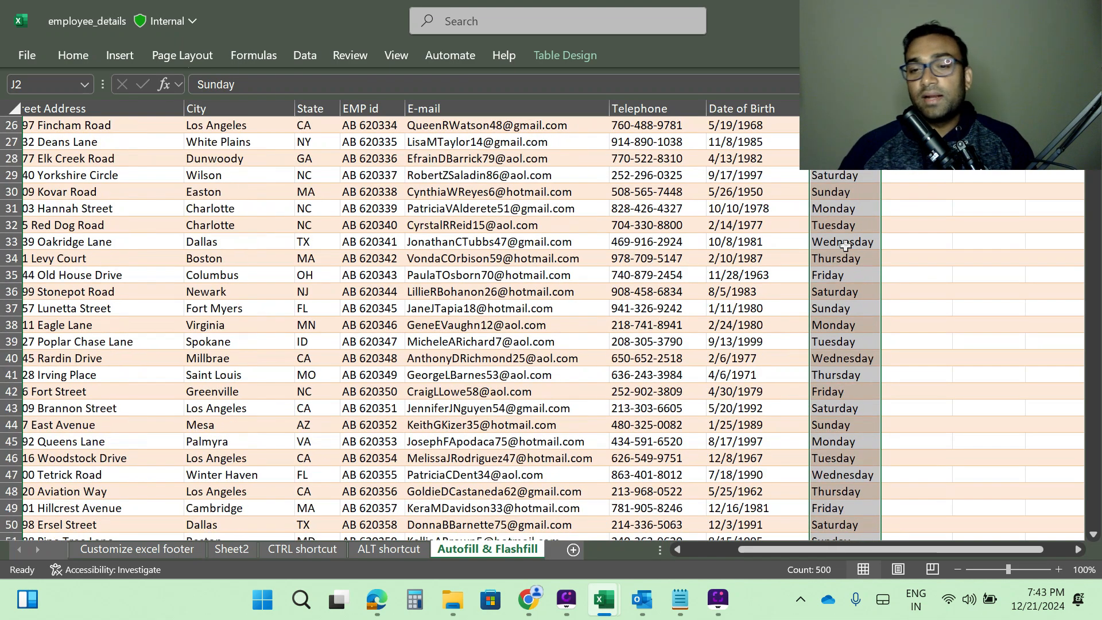
{"action": "left_click", "coordinate": [846, 259]}
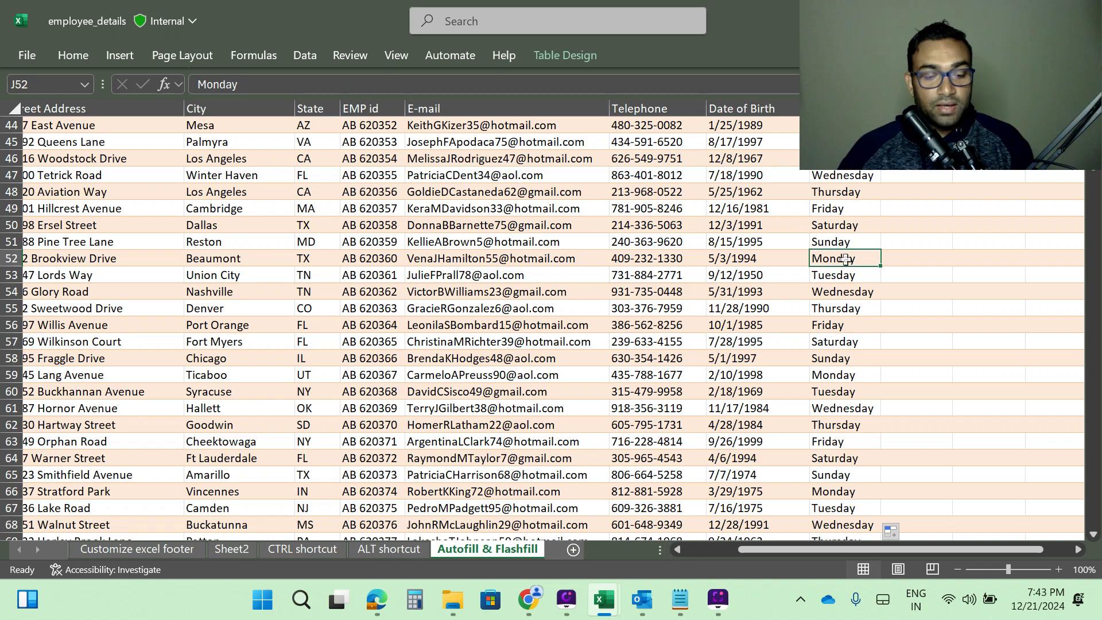
{"action": "key", "text": "ctrl+Down"}
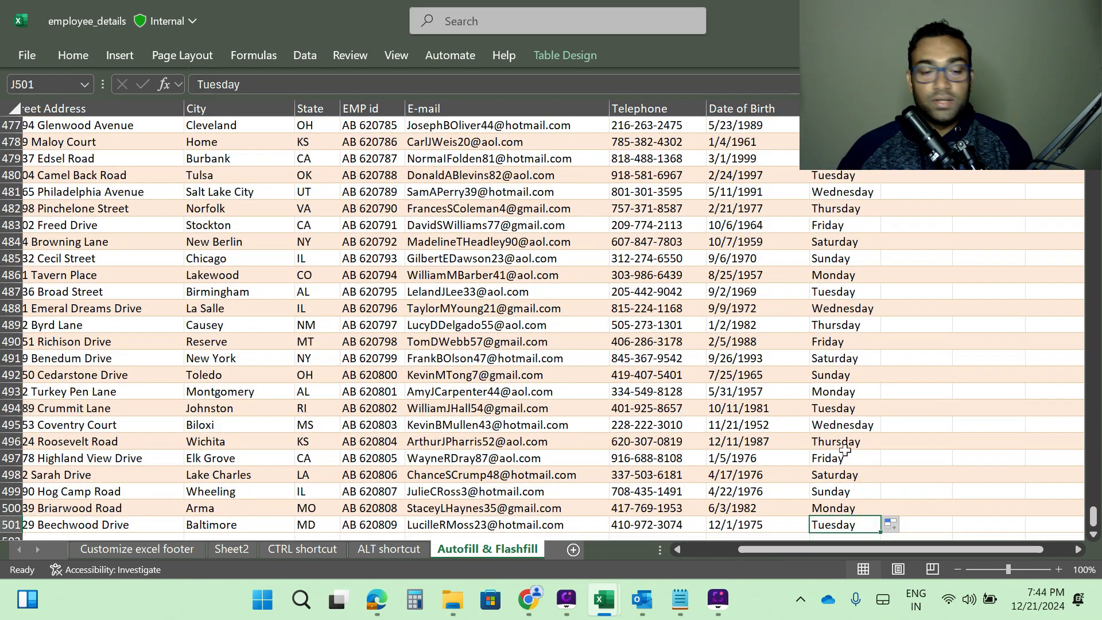
Replace J2 with Jan and AutoFill the months down column J, checking the fill to the last record
{"action": "key", "text": "ctrl+Up"}
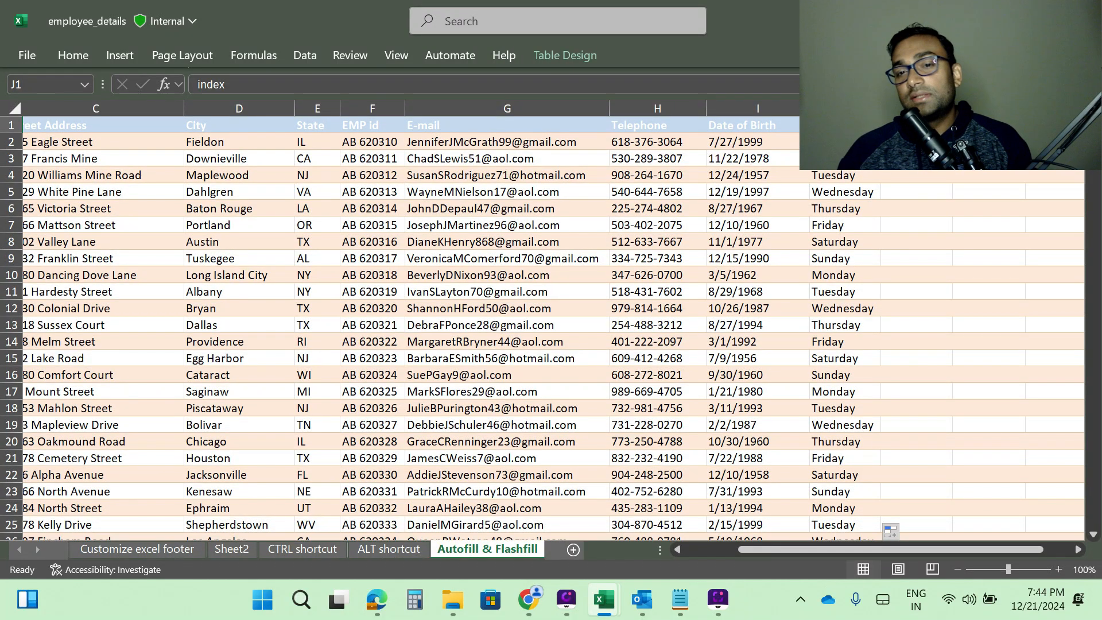
{"action": "left_click", "coordinate": [845, 142]}
{"action": "type", "text": "J"}
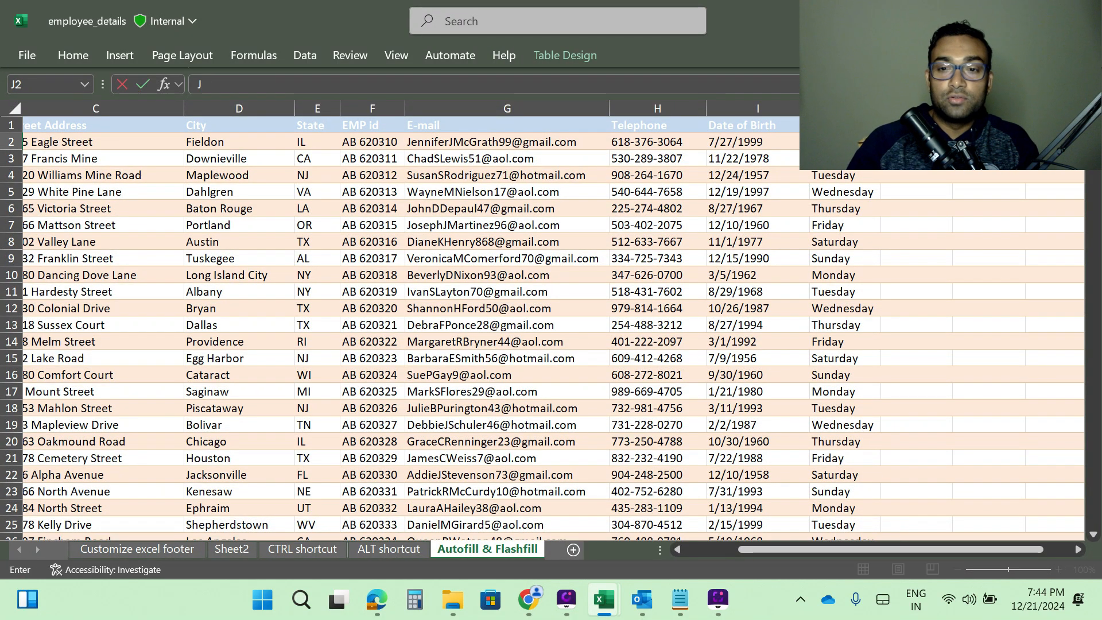
{"action": "type", "text": "an"}
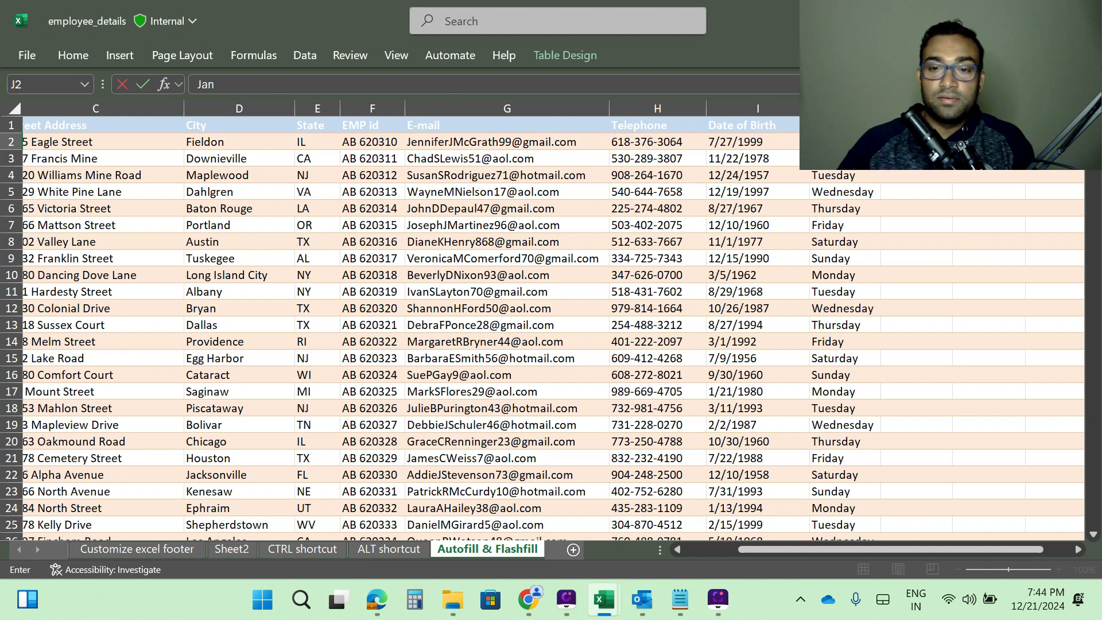
{"action": "key", "text": "Return"}
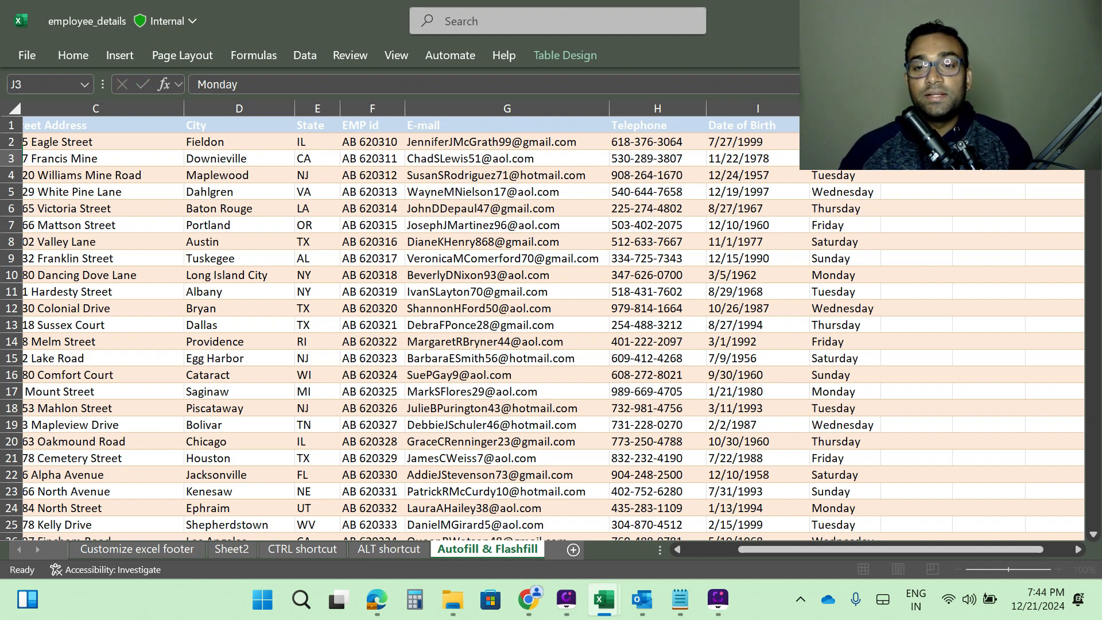
{"action": "key", "text": "Up"}
{"action": "double_click", "coordinate": [881, 149]}
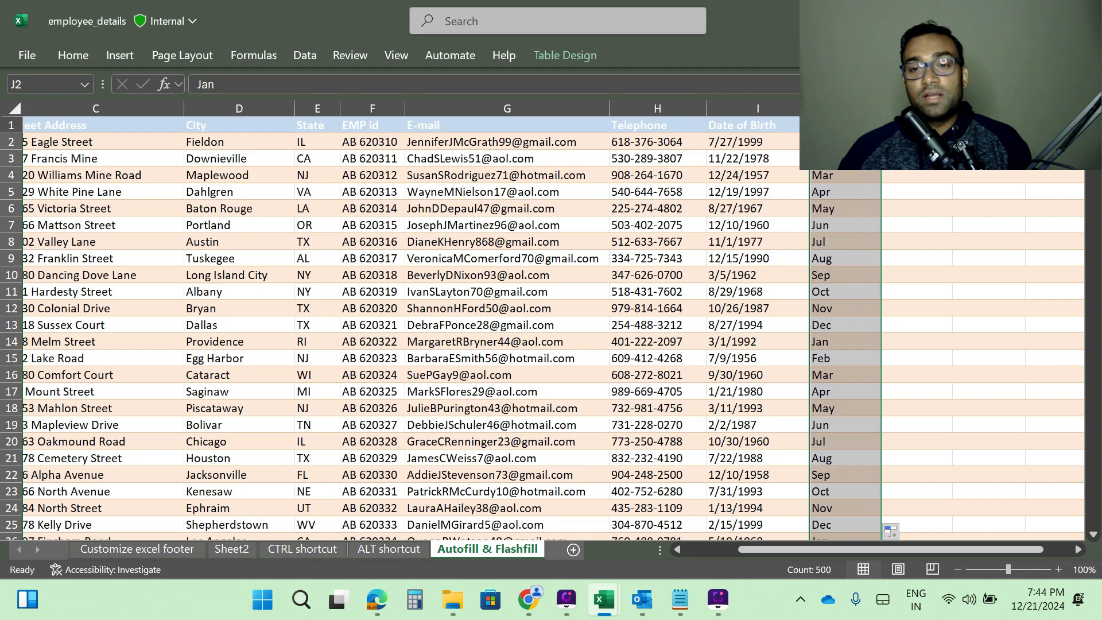
{"action": "scroll", "coordinate": [843, 246], "scroll_direction": "down", "scroll_amount": 10}
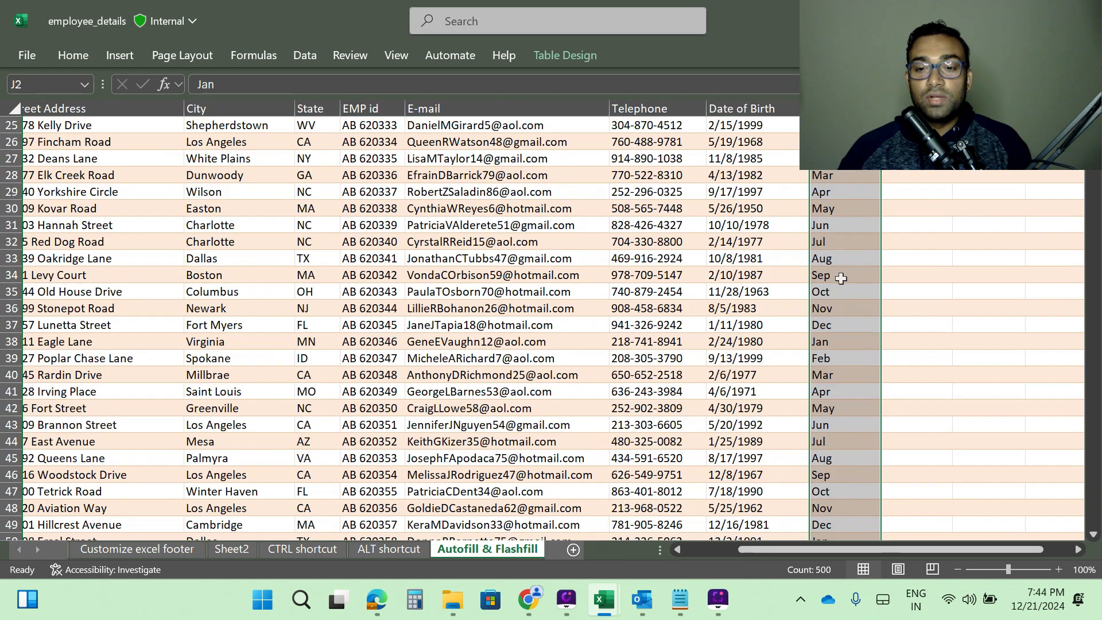
{"action": "scroll", "coordinate": [843, 247], "scroll_direction": "up", "scroll_amount": 10}
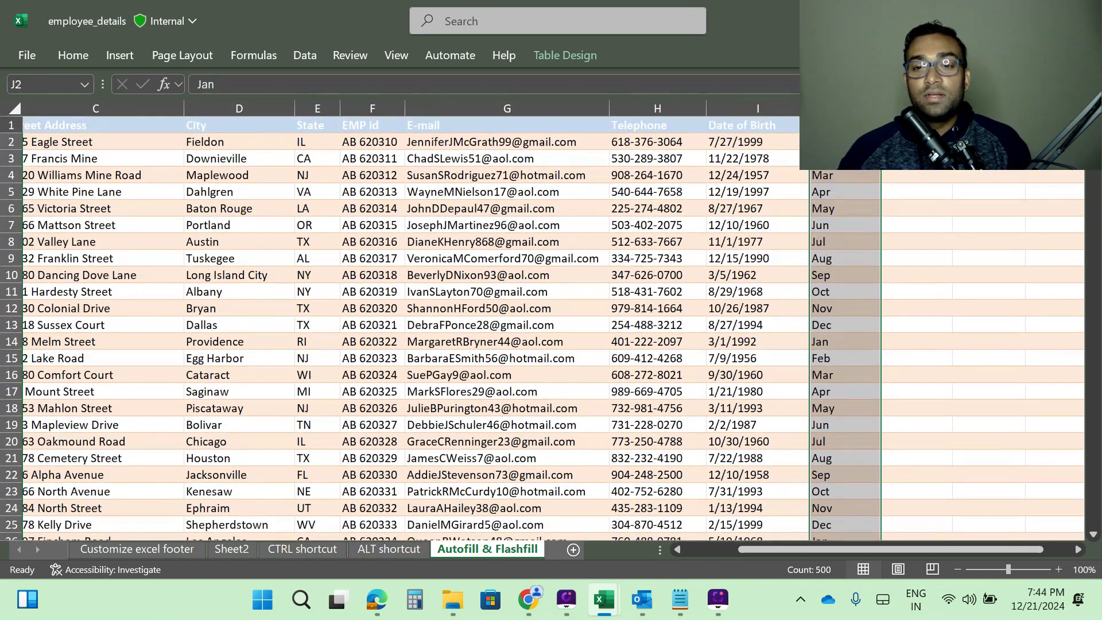
{"action": "left_click", "coordinate": [843, 142]}
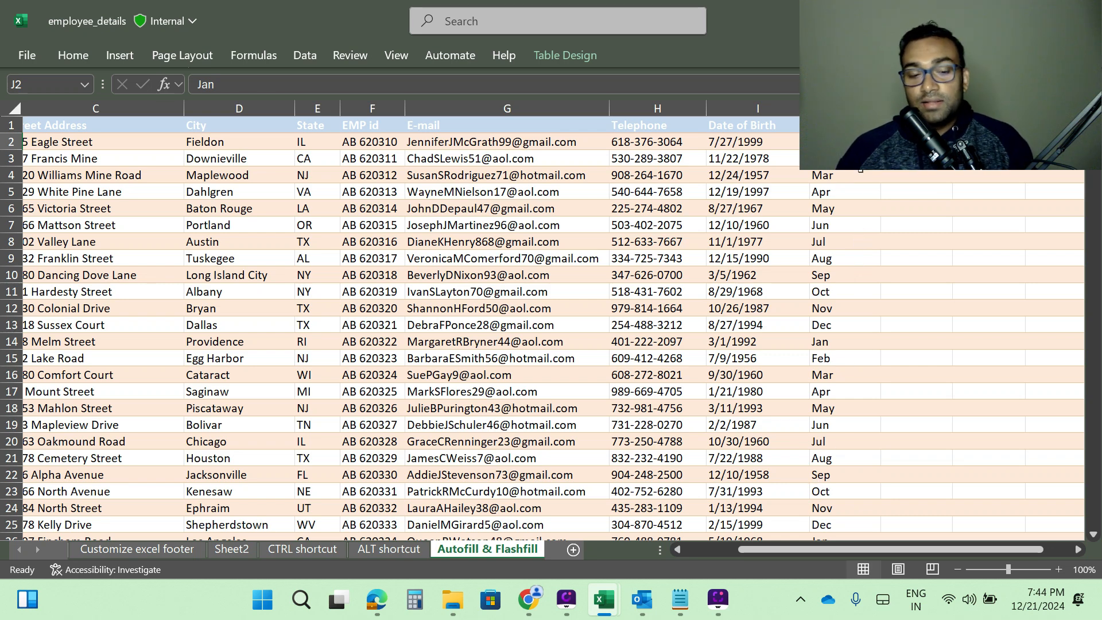
{"action": "key", "text": "ctrl+Down"}
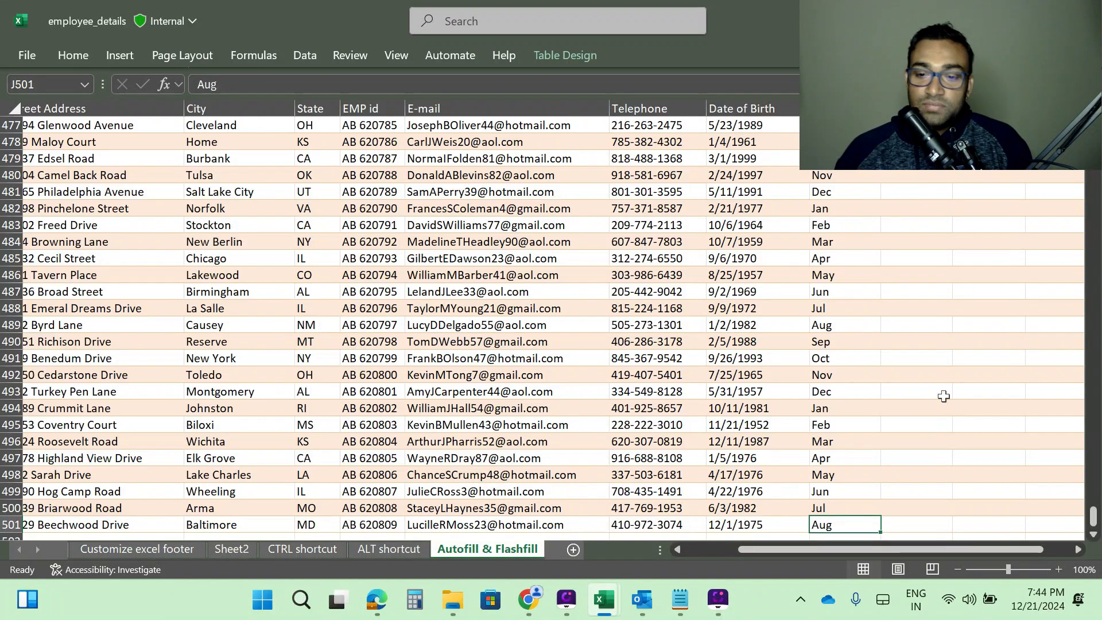
{"action": "scroll", "coordinate": [907, 439], "scroll_direction": "down", "scroll_amount": 2}
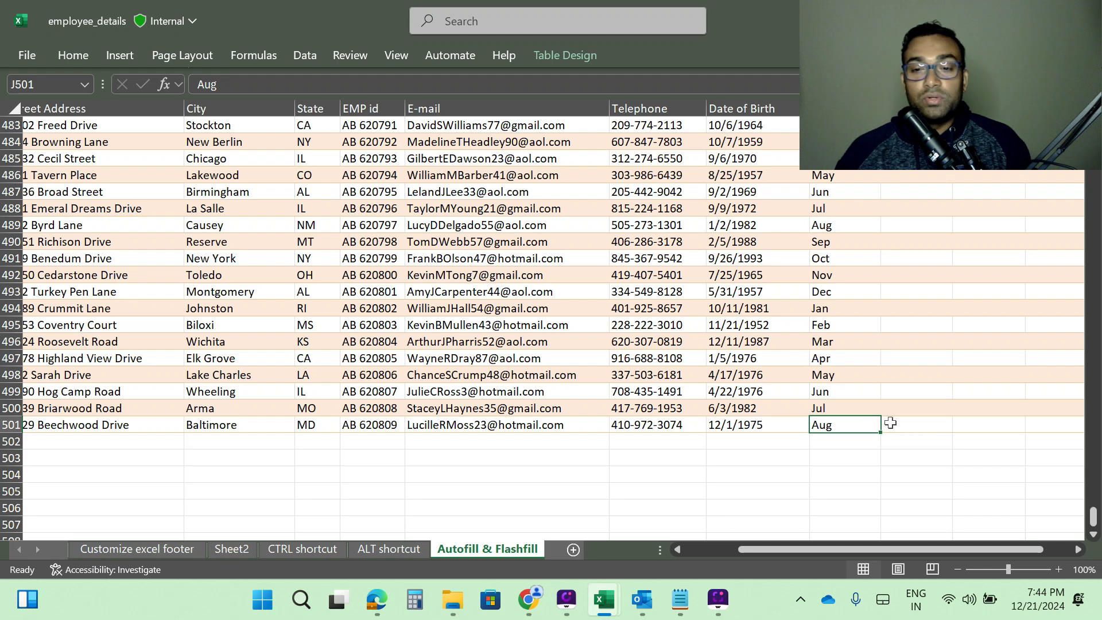
{"action": "double_click", "coordinate": [867, 416]}
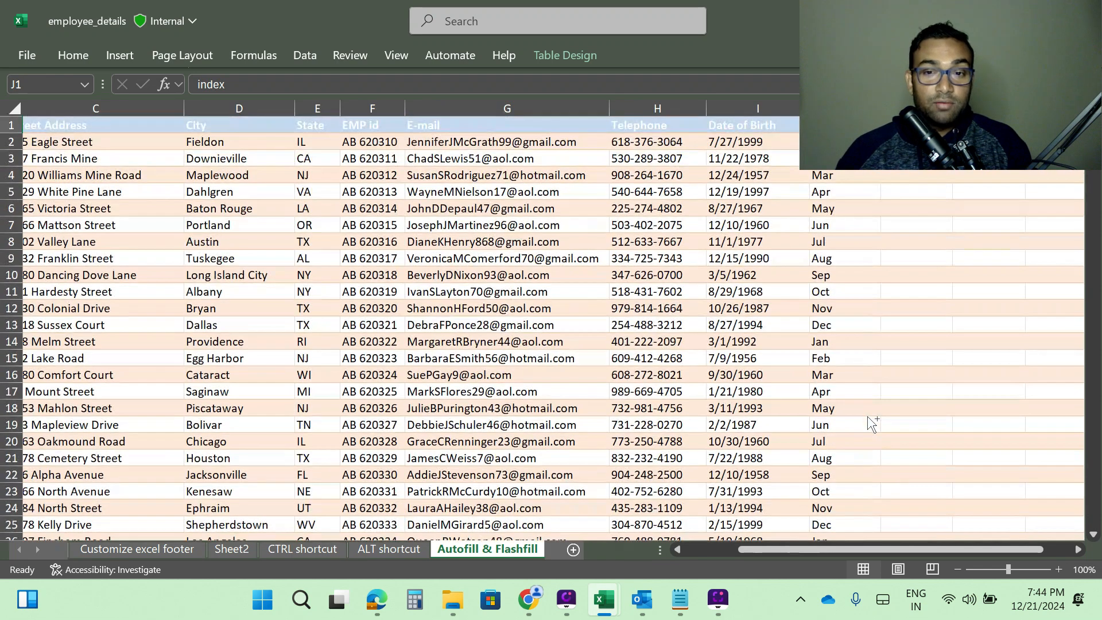
Replace J2 with 1, AutoFill it down column J and change the fill option to Fill Series
{"action": "key", "text": "Down"}
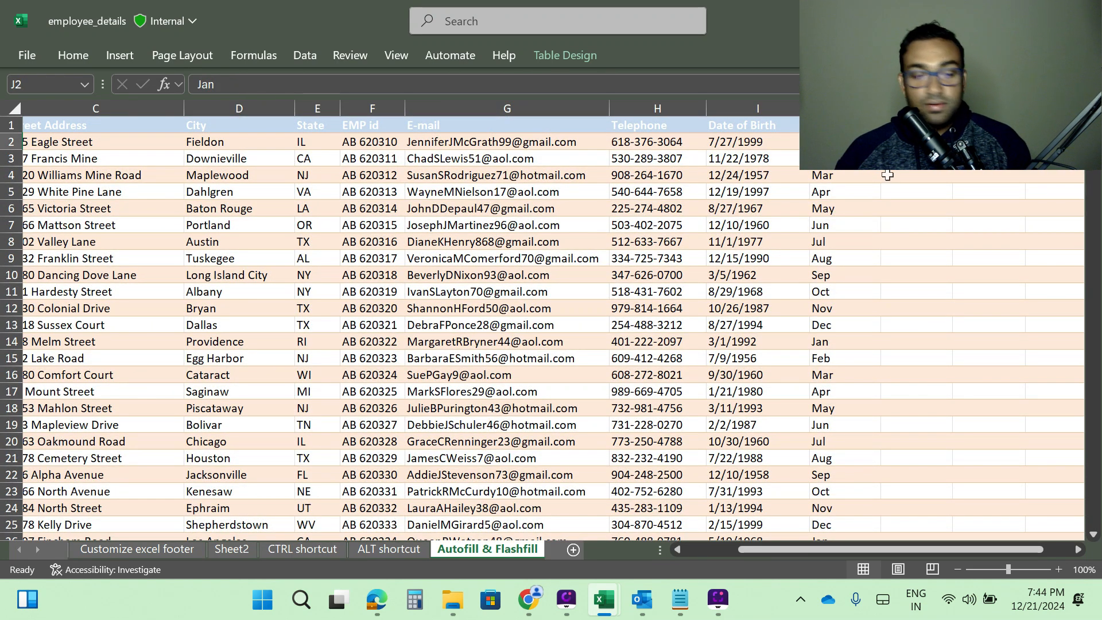
{"action": "type", "text": "1"}
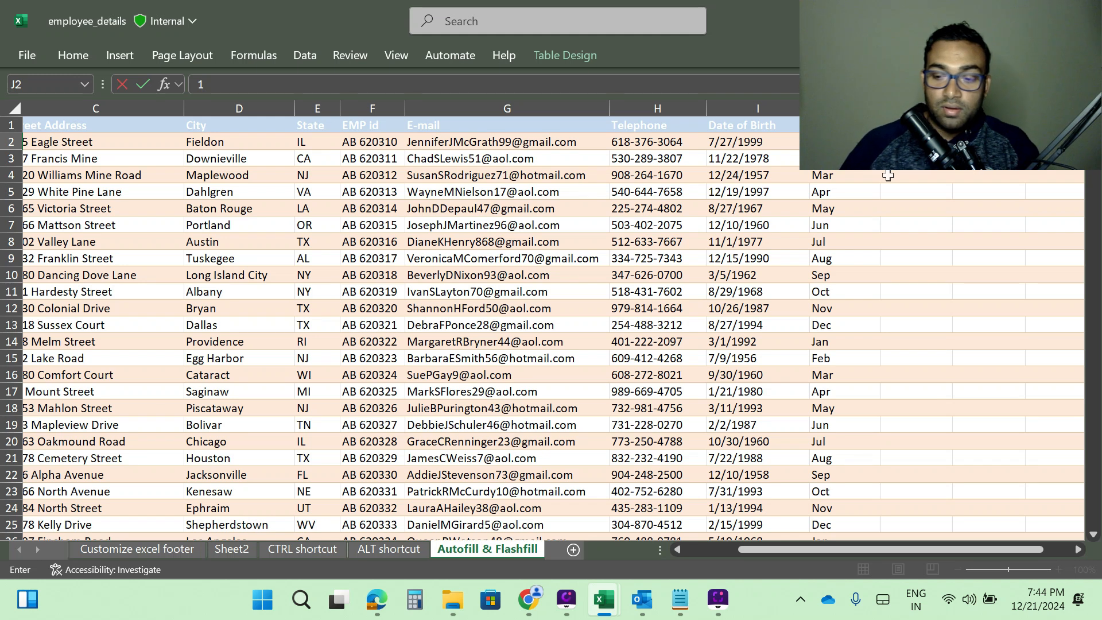
{"action": "key", "text": "Return"}
{"action": "left_click", "coordinate": [845, 142]}
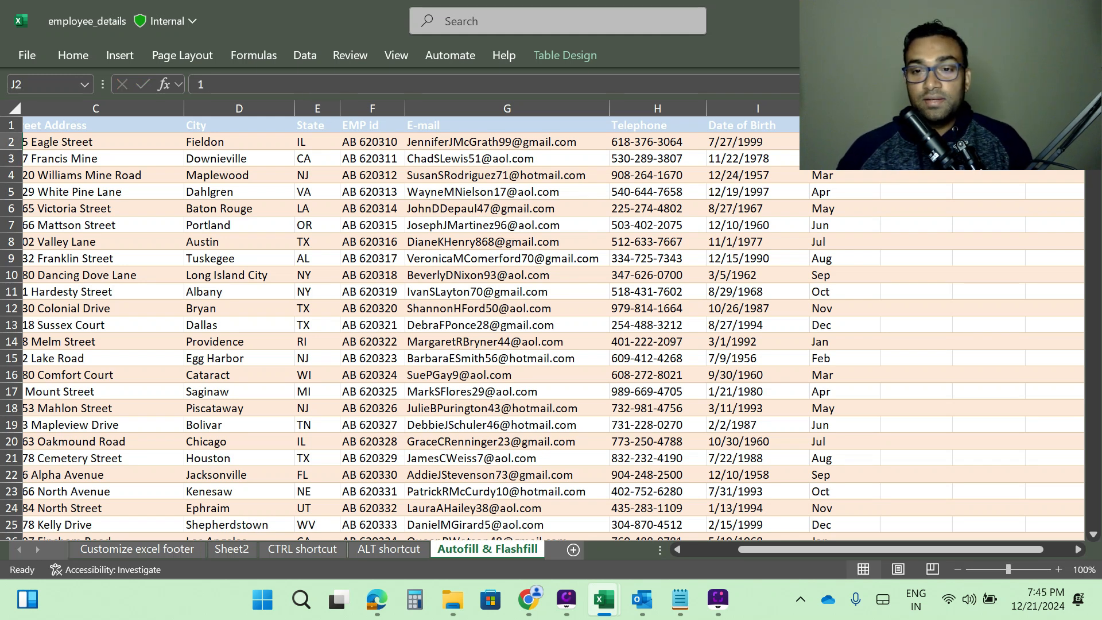
{"action": "double_click", "coordinate": [880, 150]}
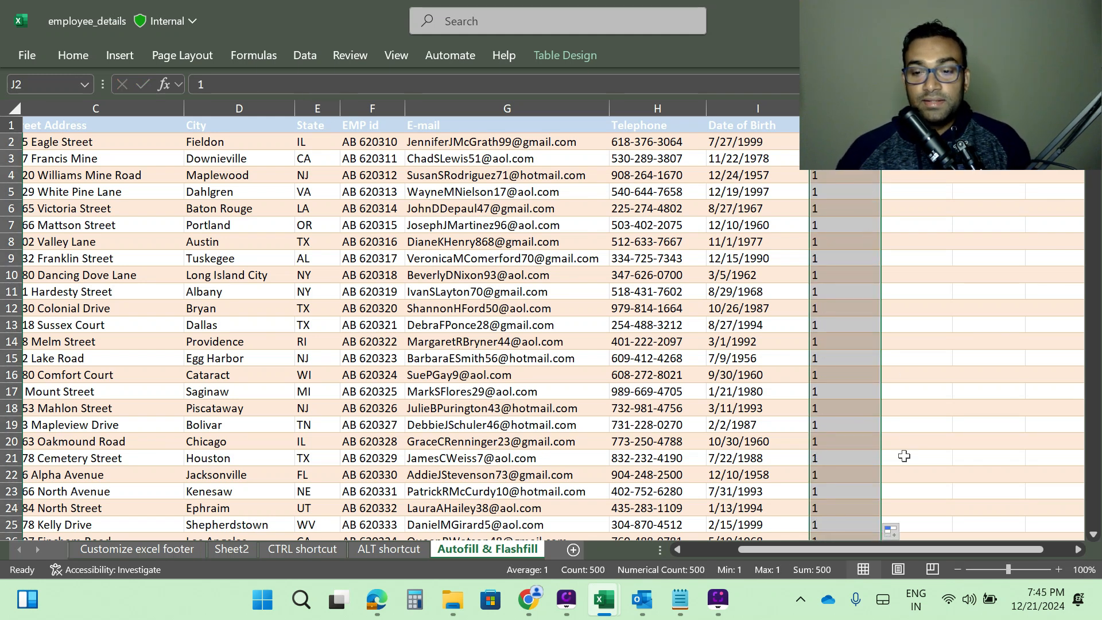
{"action": "left_click", "coordinate": [905, 529]}
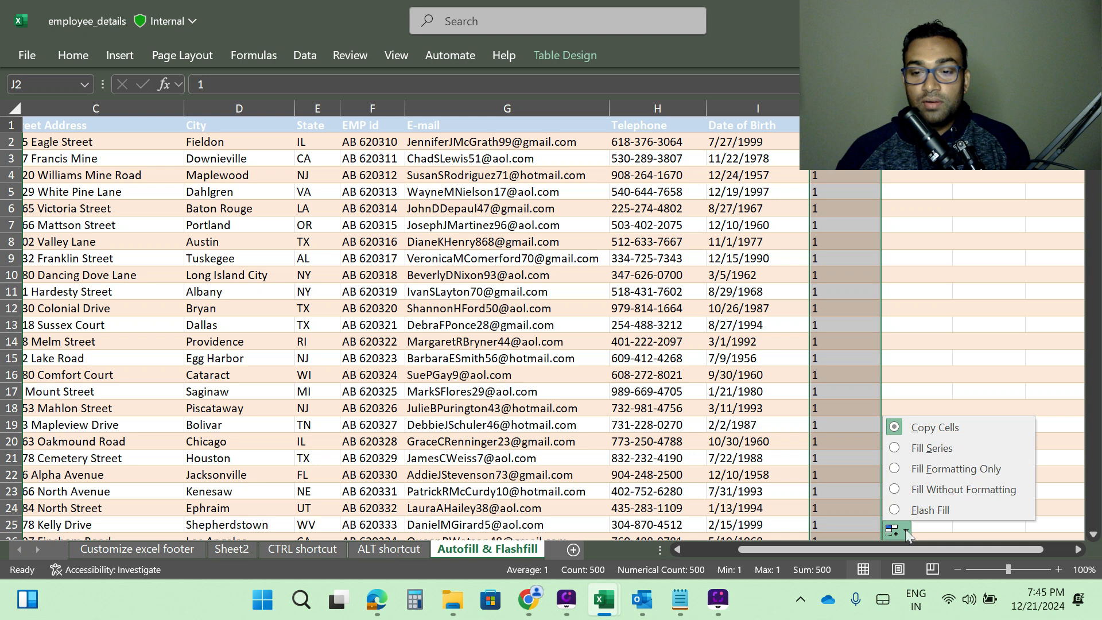
{"action": "left_click", "coordinate": [929, 453]}
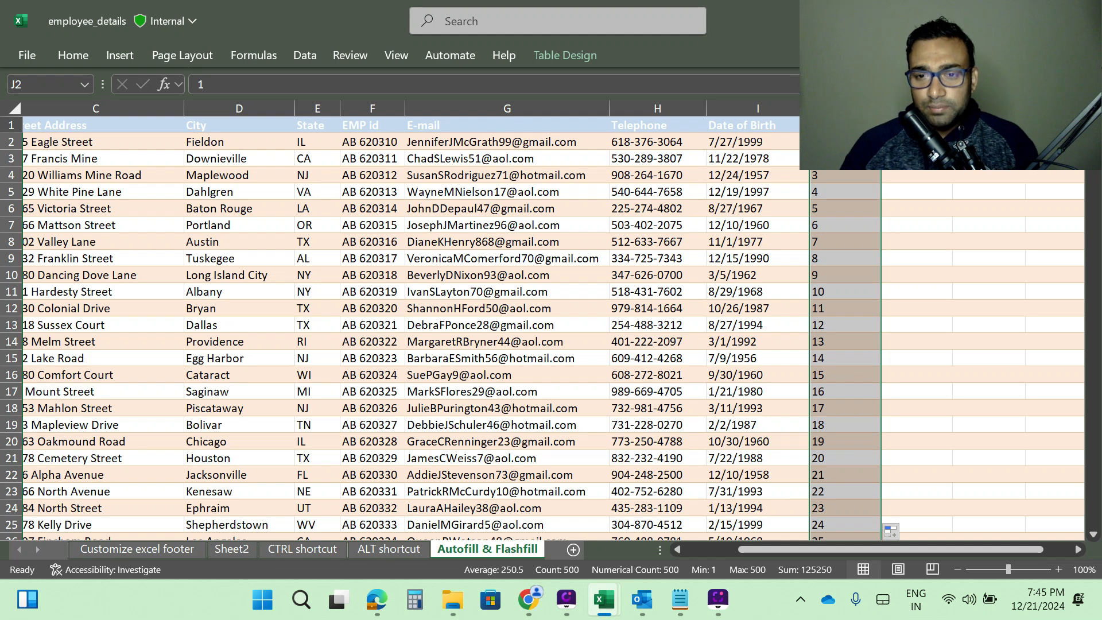
Copy the first record's e-mail address from G2 into K2
{"action": "left_click", "coordinate": [916, 142]}
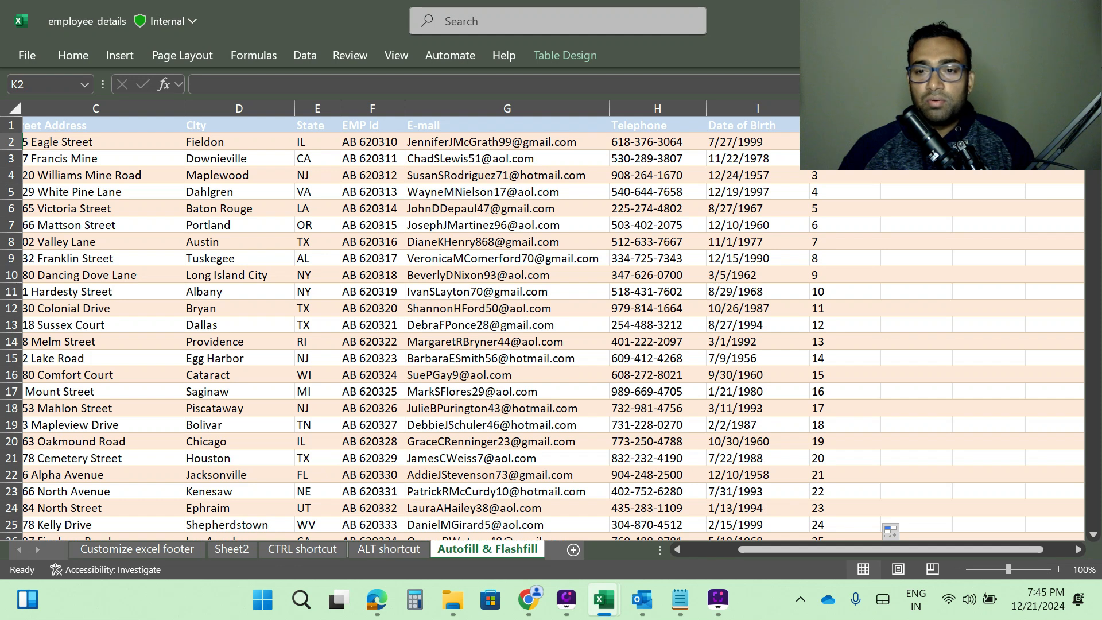
{"action": "left_click", "coordinate": [516, 146]}
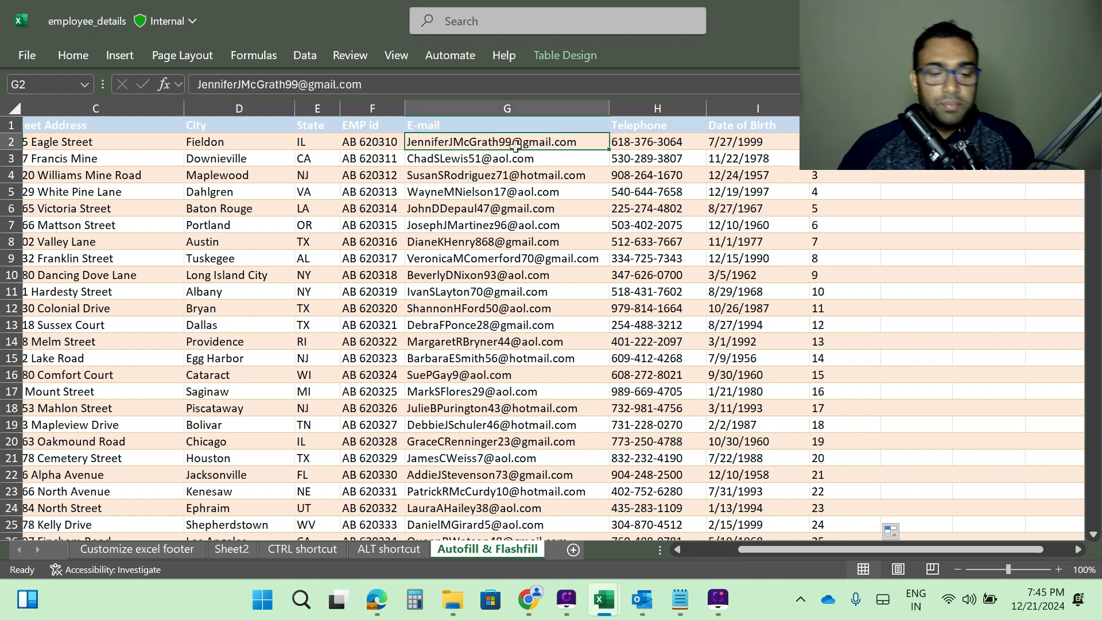
{"action": "key", "text": "ctrl+c"}
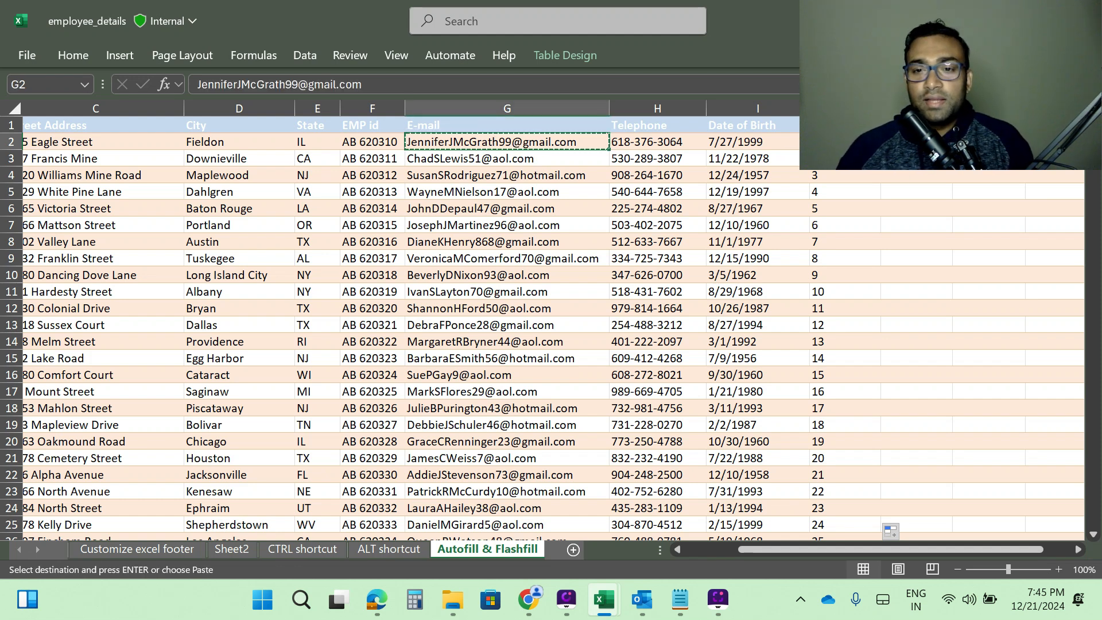
{"action": "left_click", "coordinate": [917, 142]}
{"action": "key", "text": "ctrl+v"}
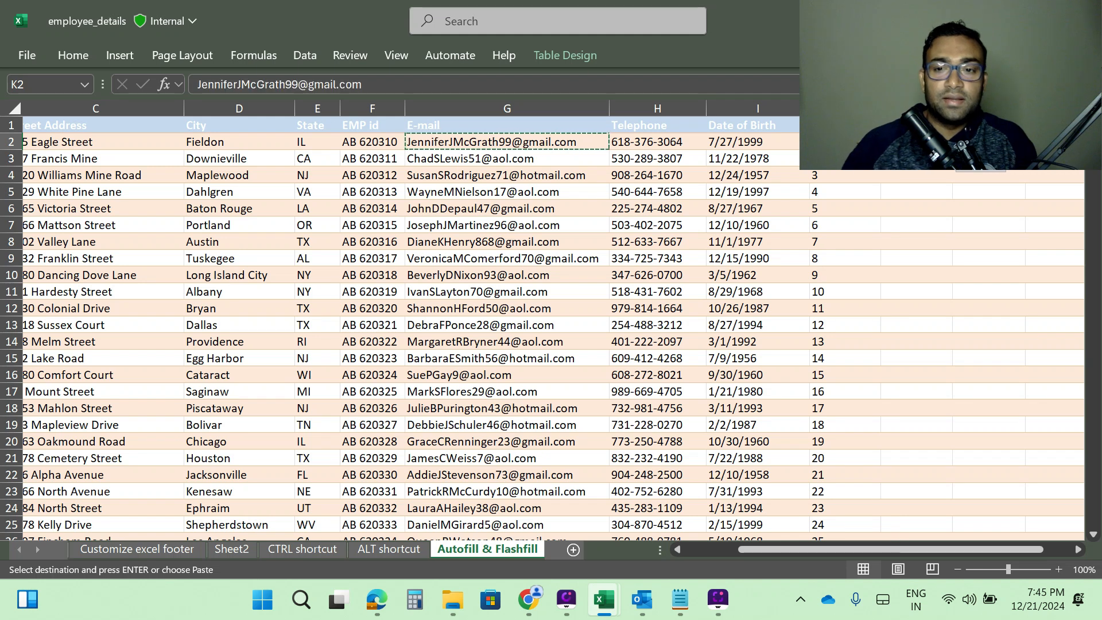
Trim the address in K2 to the part before the @ sign
{"action": "key", "text": "F2"}
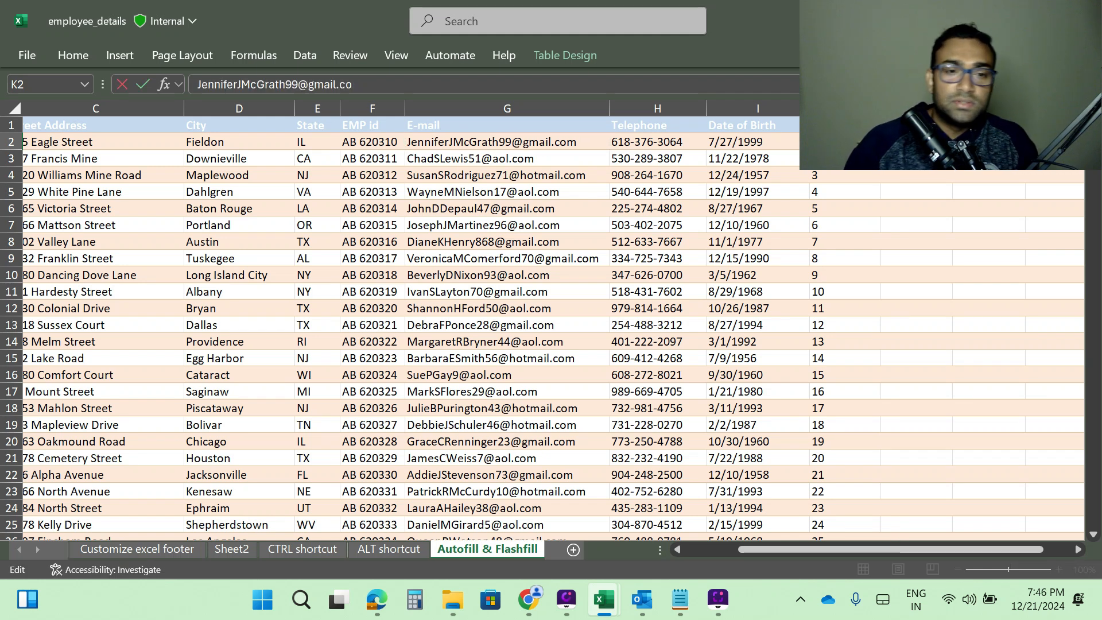
{"action": "key", "text": "BackSpace"}
{"action": "key", "text": "BackSpace"}
{"action": "key", "text": "BackSpace"}
{"action": "key", "text": "BackSpace"}
{"action": "key", "text": "BackSpace"}
{"action": "key", "text": "BackSpace"}
{"action": "key", "text": "BackSpace"}
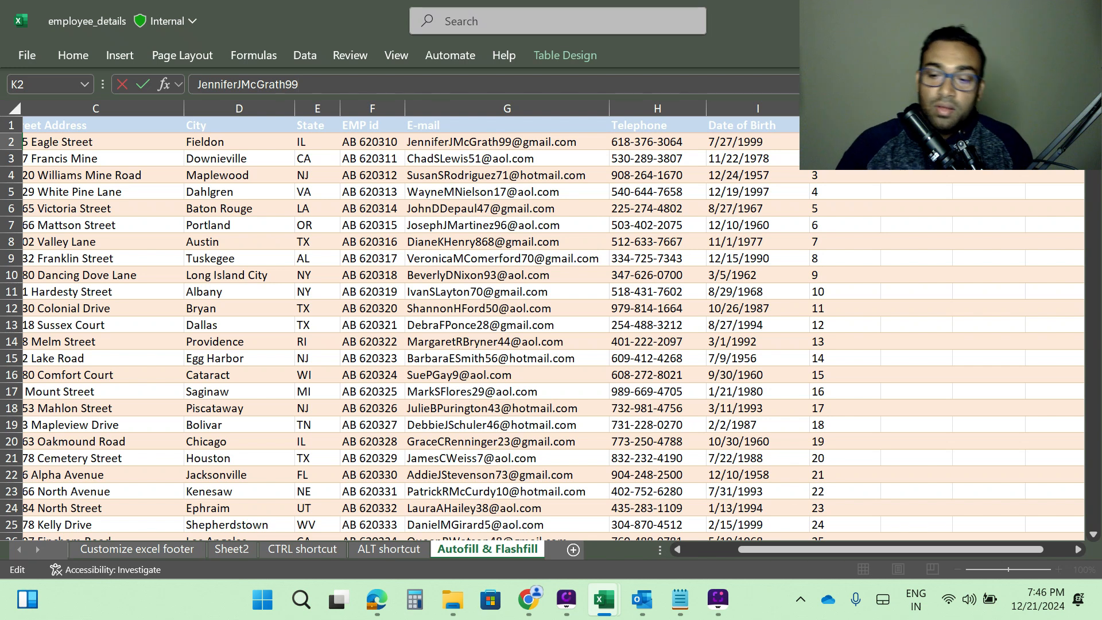
{"action": "key", "text": "Return"}
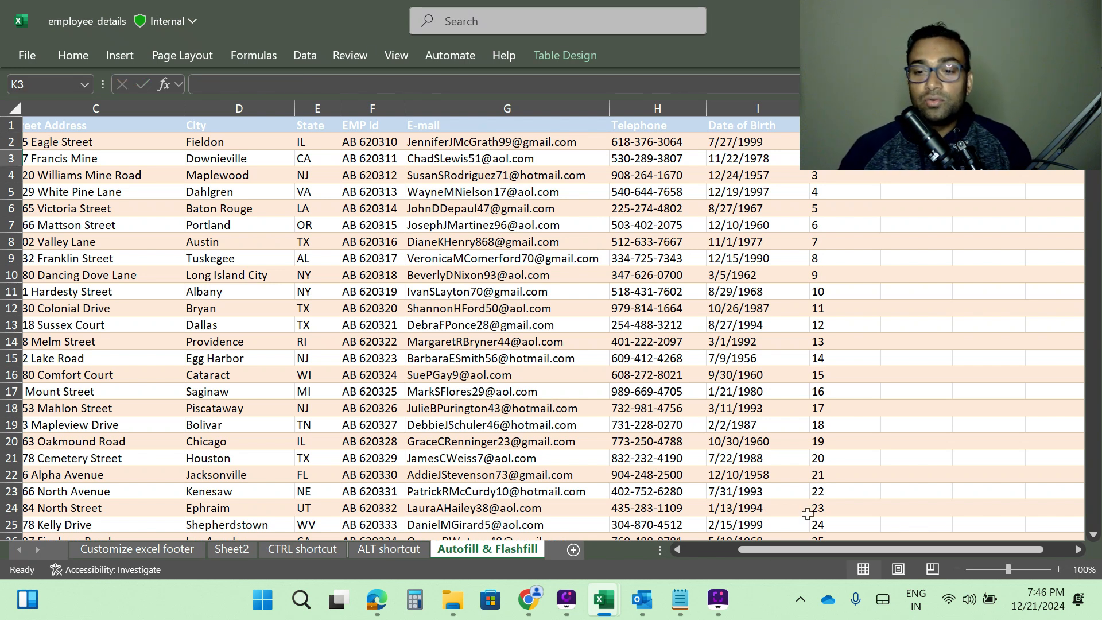
Widen column K and Flash Fill it from K3 down following the K2 example, comparing the entries with the e-mail addresses
{"action": "left_click_drag", "start_coordinate": [803, 550], "coordinate": [848, 551]}
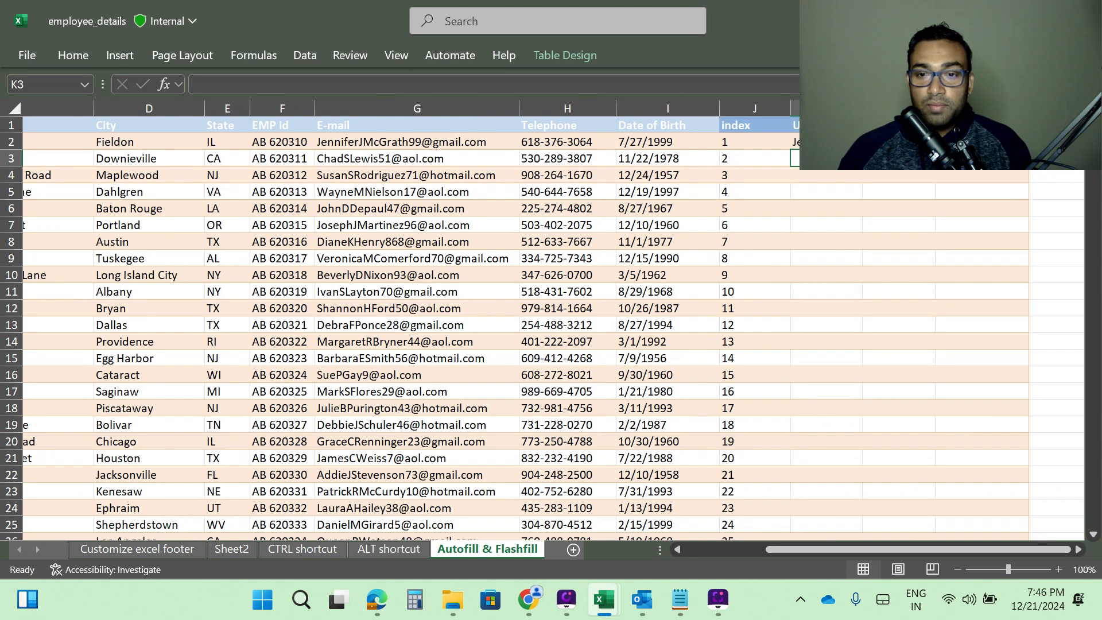
{"action": "left_click_drag", "start_coordinate": [862, 109], "coordinate": [910, 108]}
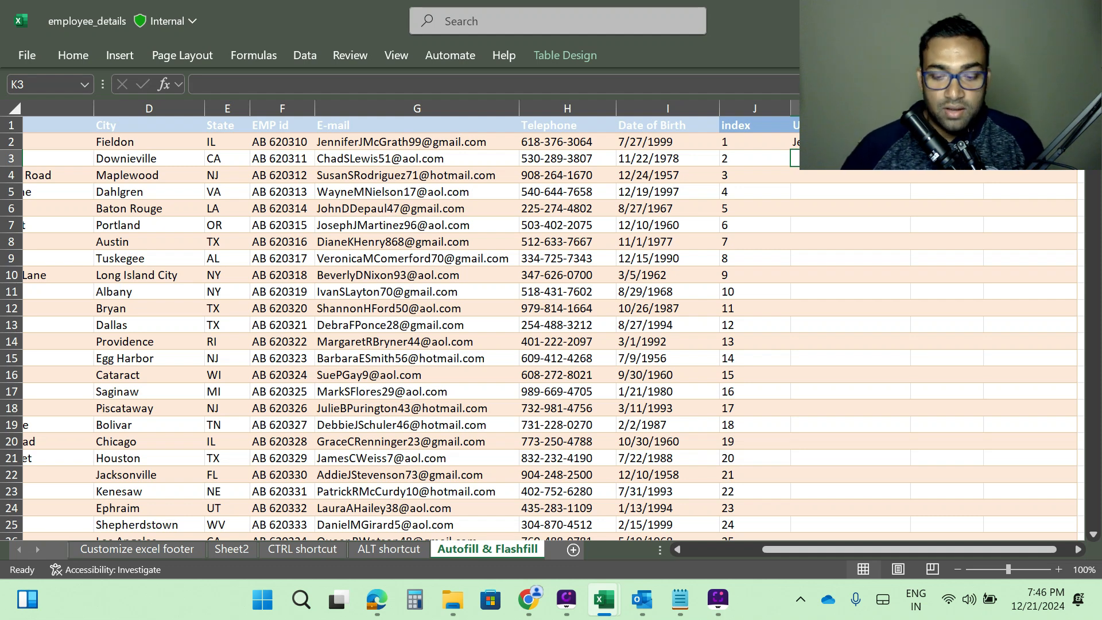
{"action": "key", "text": "ctrl+e"}
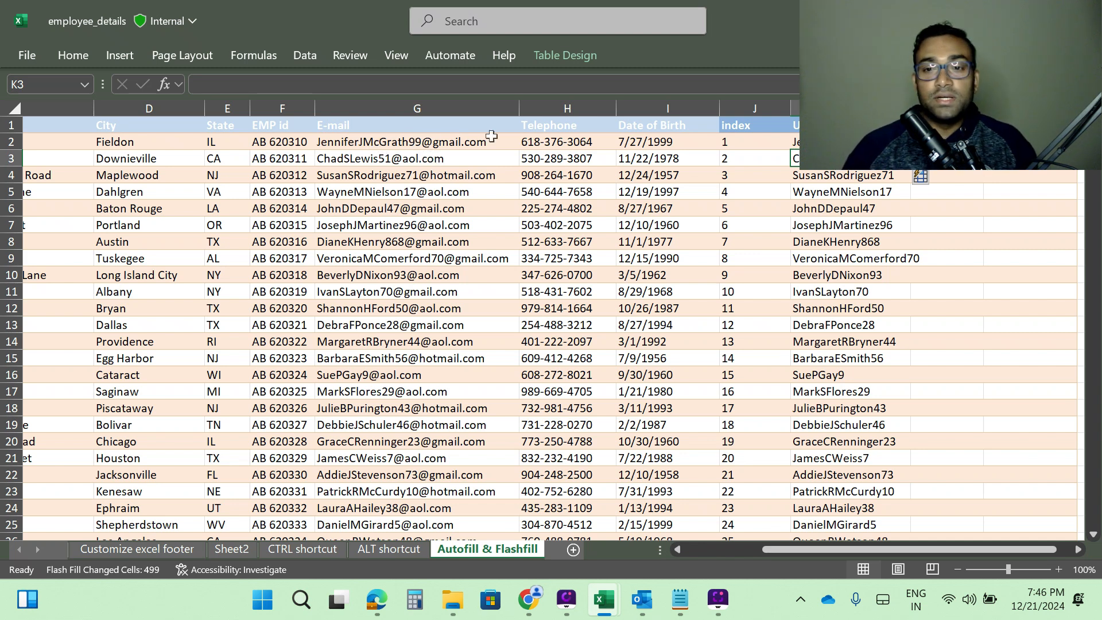
{"action": "left_click", "coordinate": [346, 160]}
{"action": "left_click", "coordinate": [333, 177]}
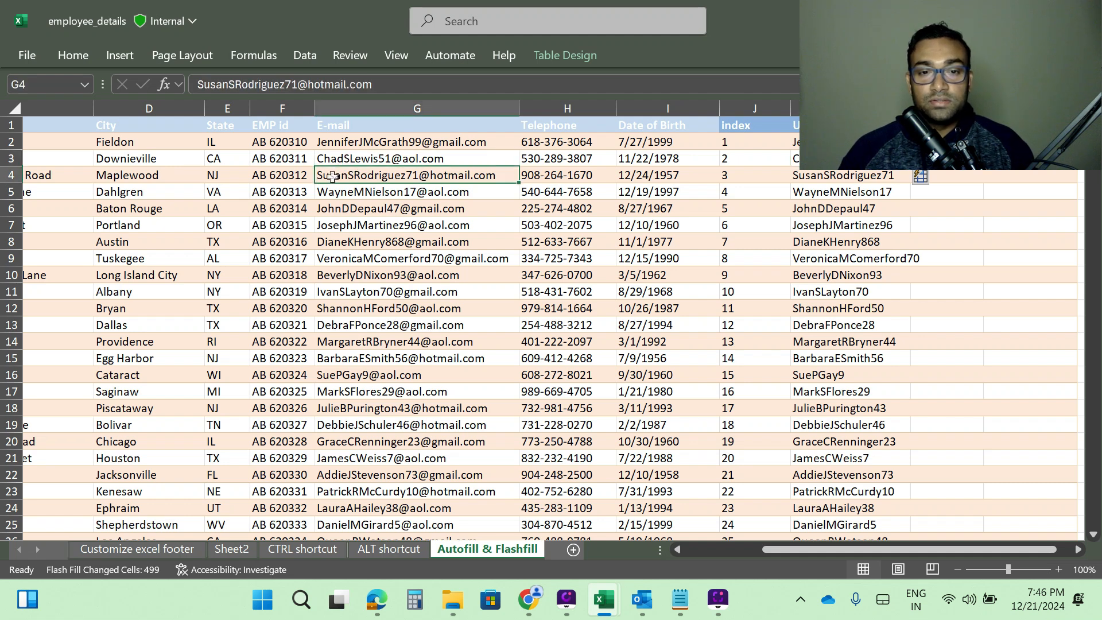
{"action": "left_click", "coordinate": [356, 194]}
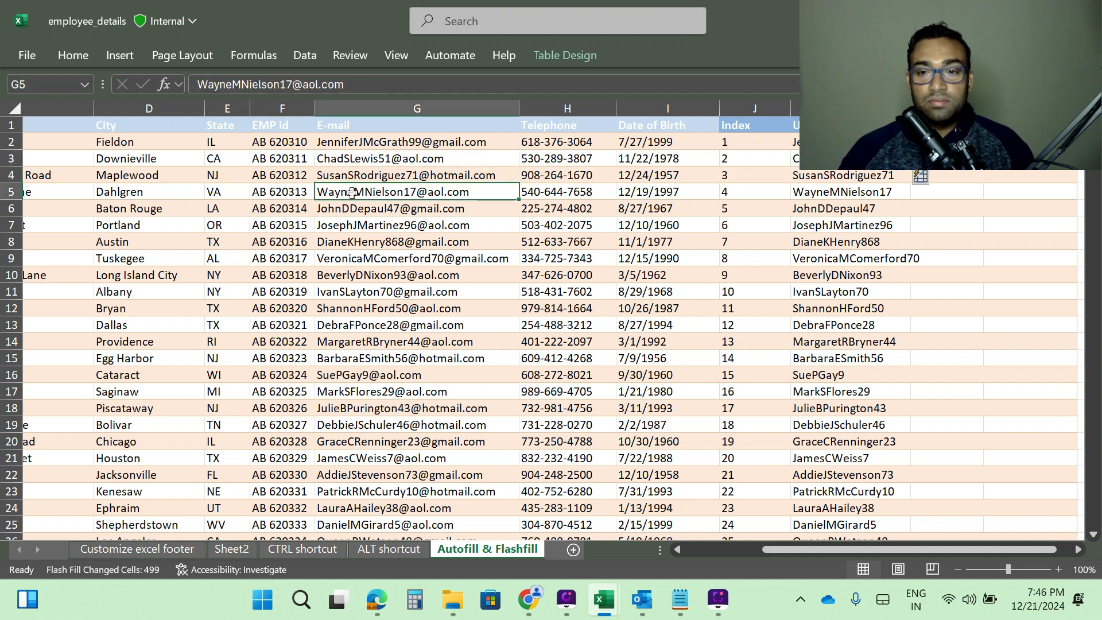
Clear the Flash Fill entries from K3 down to the last record, keeping the K2 example
{"action": "left_click", "coordinate": [839, 159]}
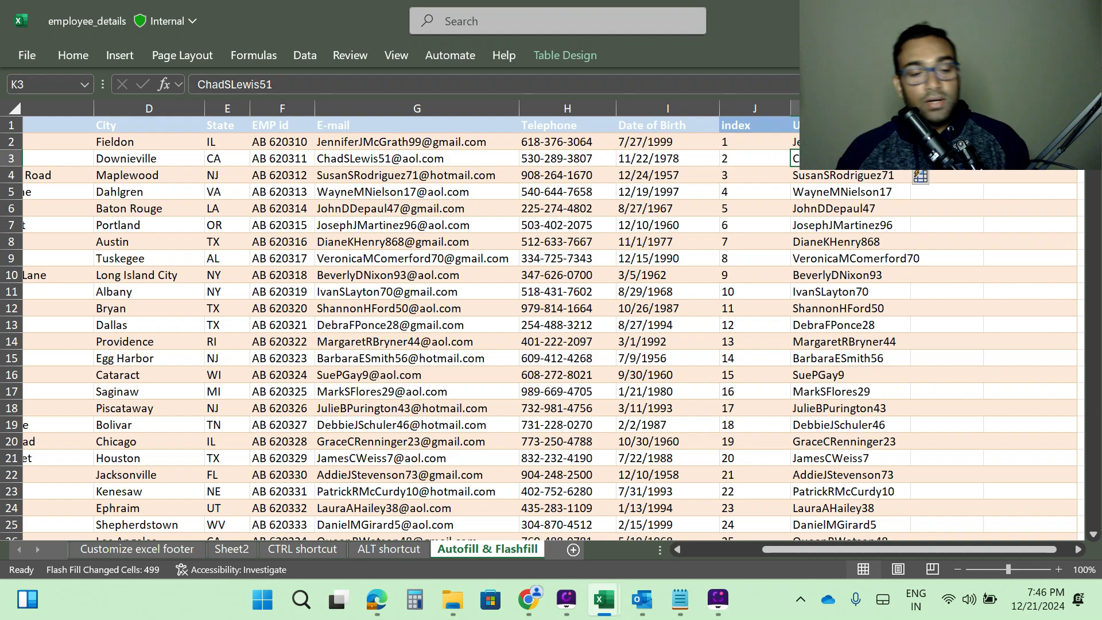
{"action": "key", "text": "ctrl+shift+Down"}
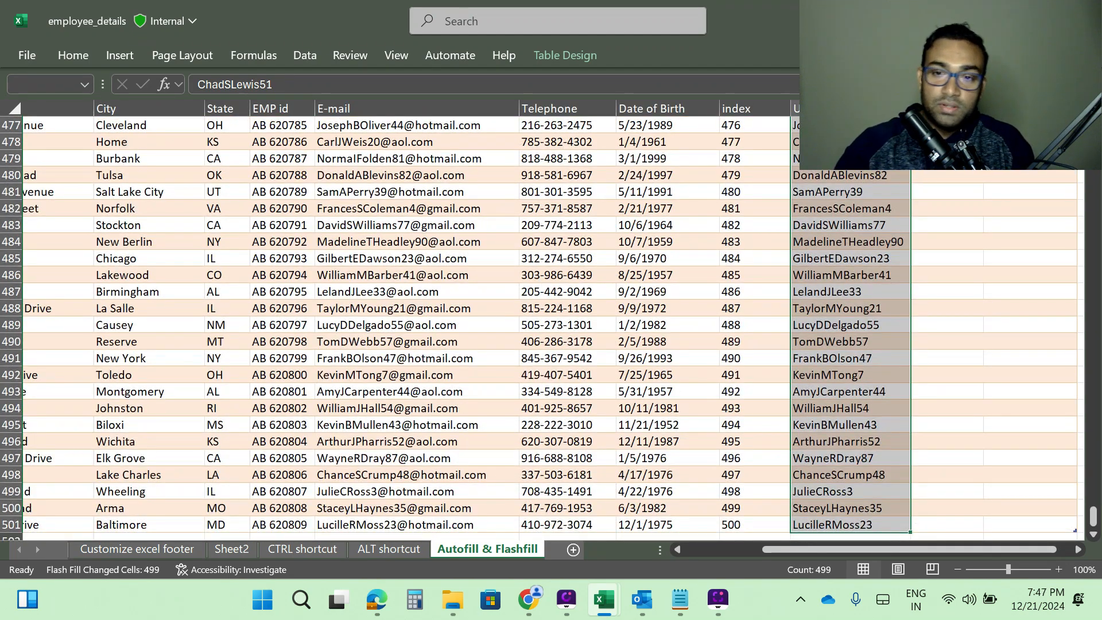
{"action": "key", "text": "Delete"}
{"action": "key", "text": "ctrl+BackSpace"}
{"action": "left_click", "coordinate": [838, 159]}
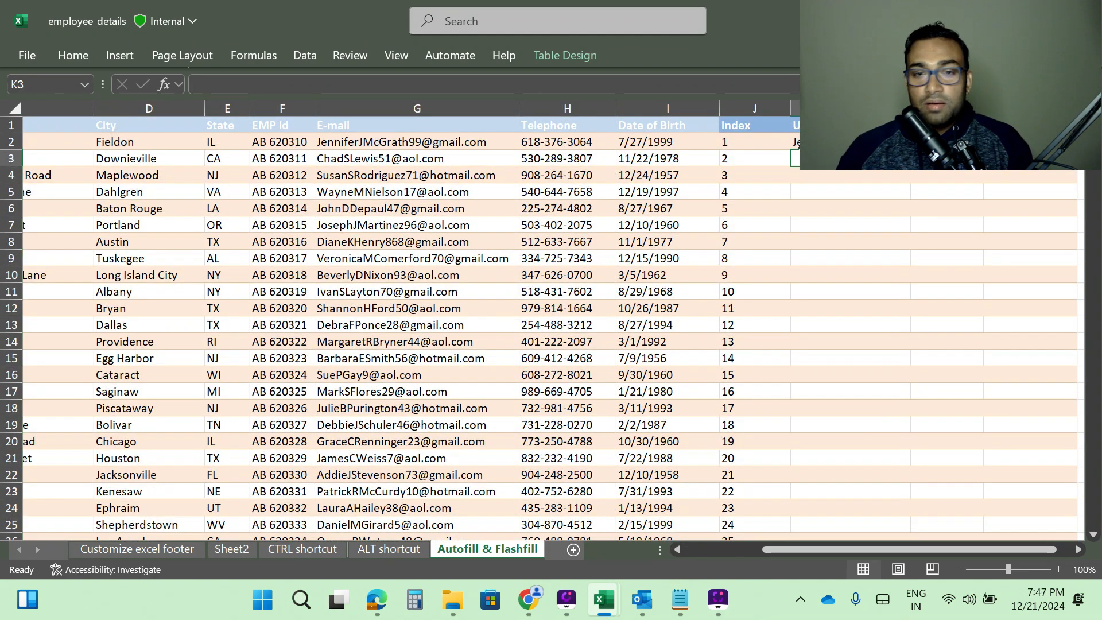
Fill column K again from K3 down using the Flash Fill option of the Fill command
{"action": "left_click", "coordinate": [73, 55]}
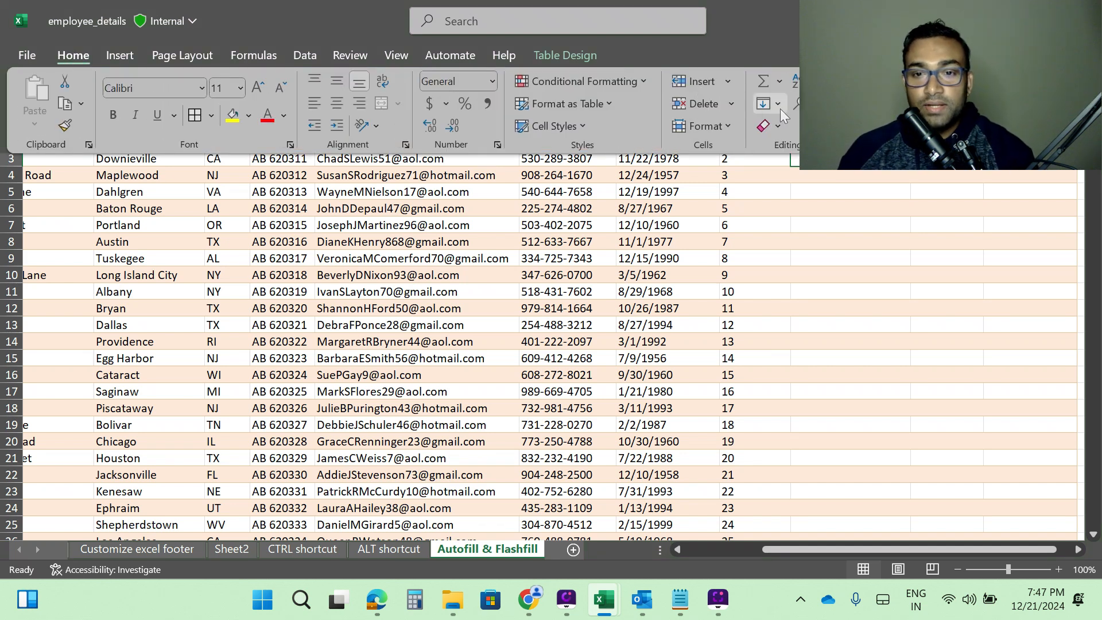
{"action": "left_click", "coordinate": [778, 105]}
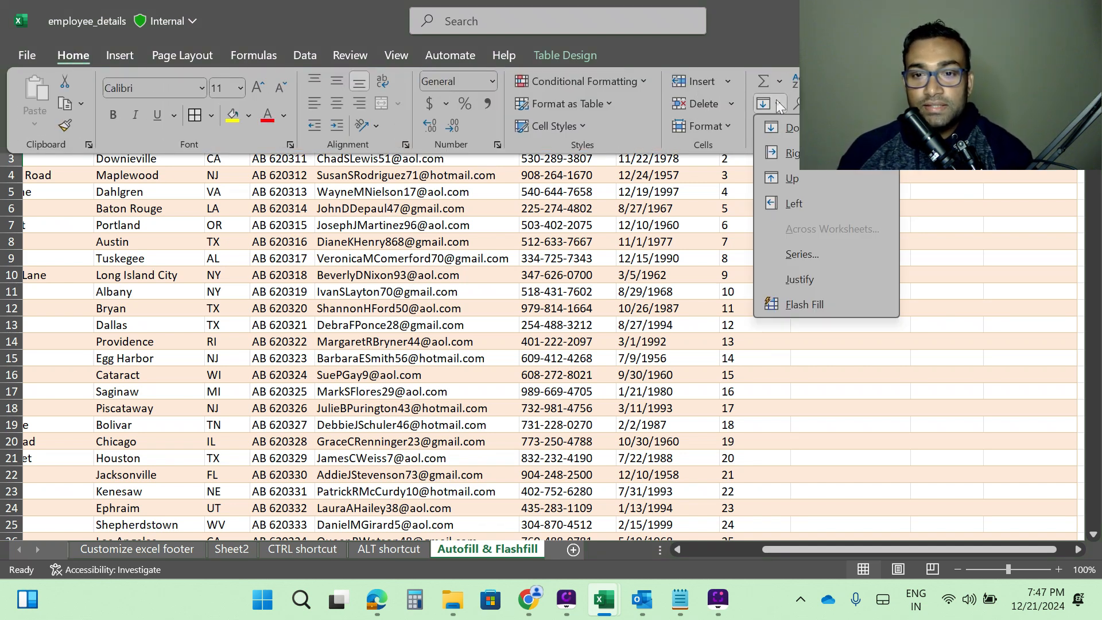
{"action": "left_click", "coordinate": [805, 305]}
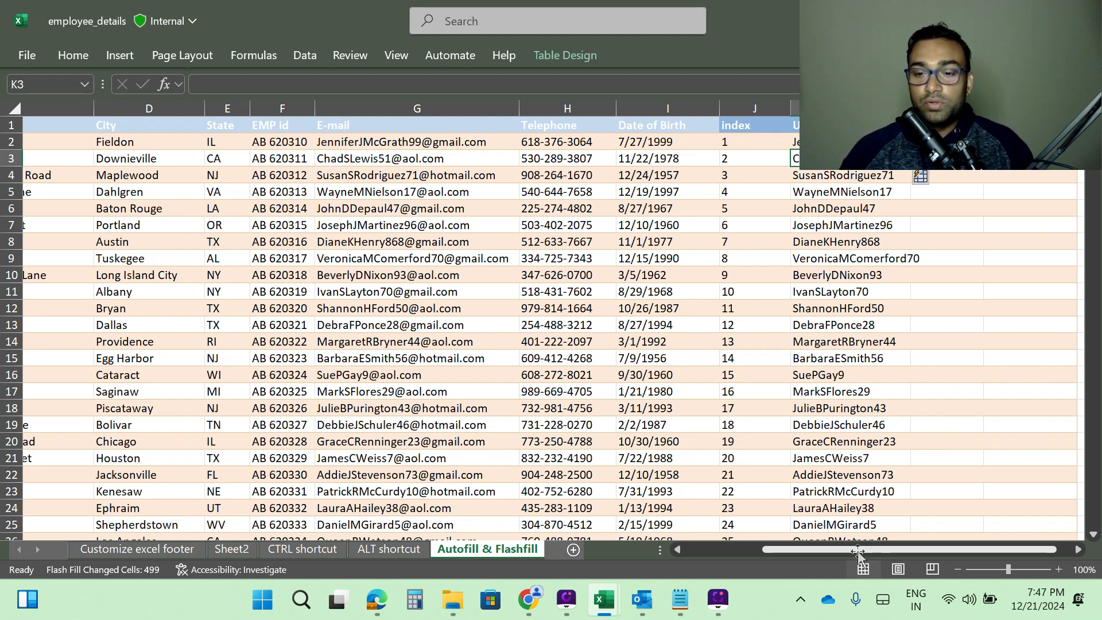
Enter only the numeric part of the first record's EMP id in L2 as the fill example
{"action": "scroll", "coordinate": [883, 546], "scroll_direction": "right", "scroll_amount": 1}
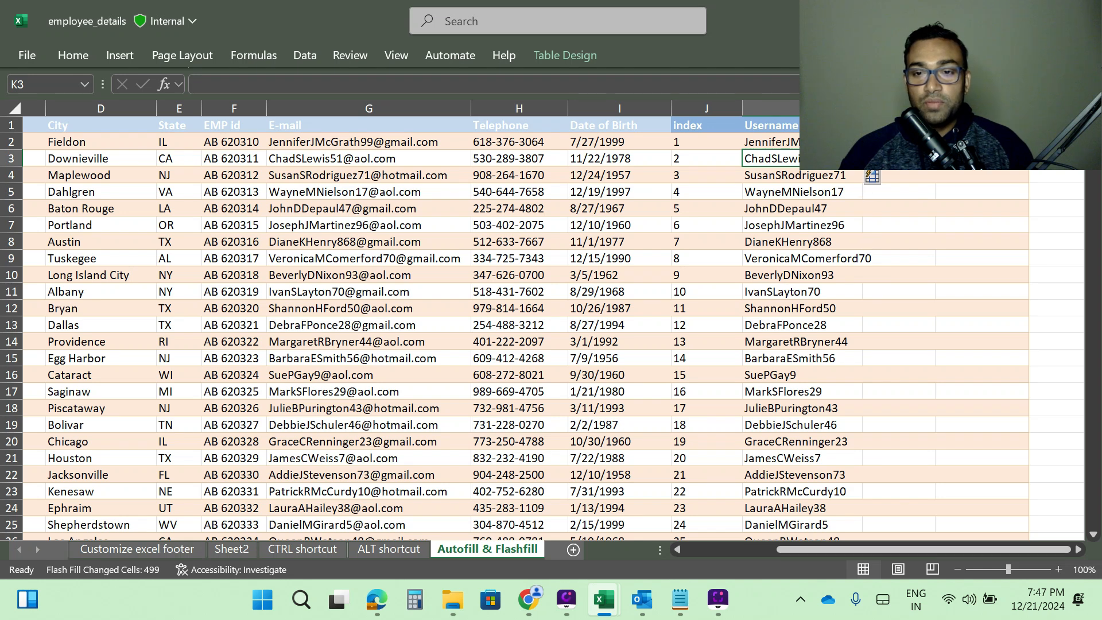
{"action": "key", "text": "Right"}
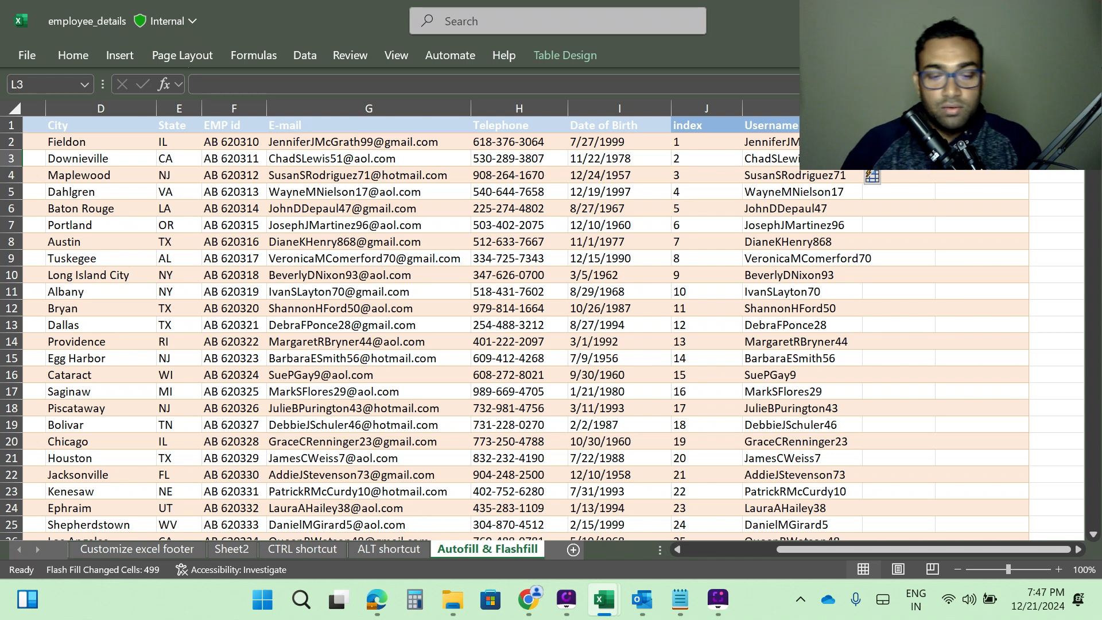
{"action": "type", "text": "6"}
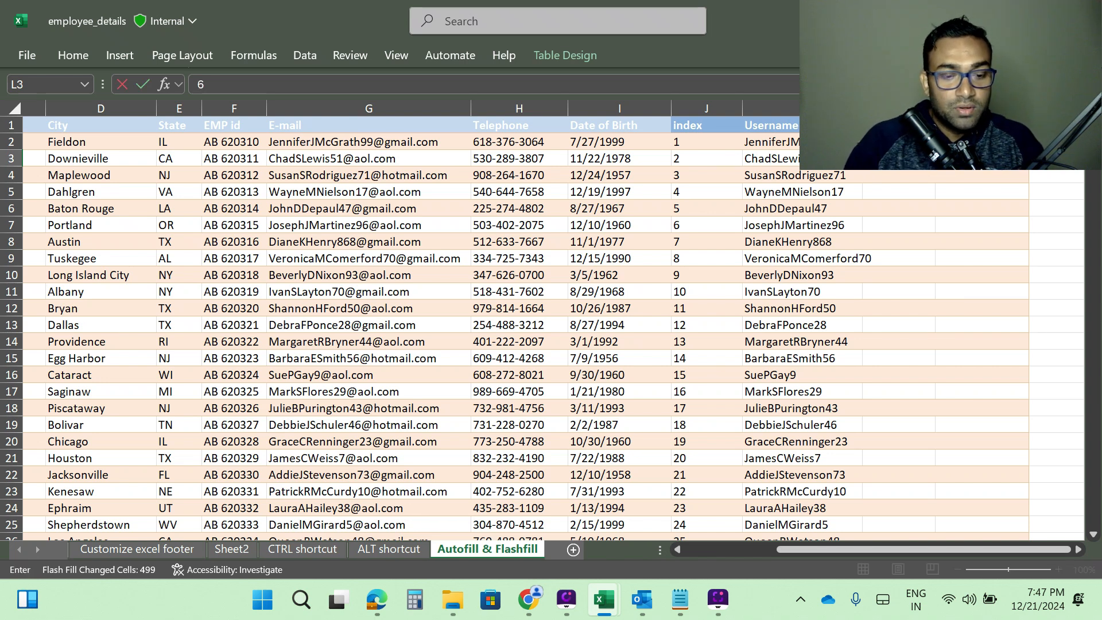
{"action": "type", "text": "20310"}
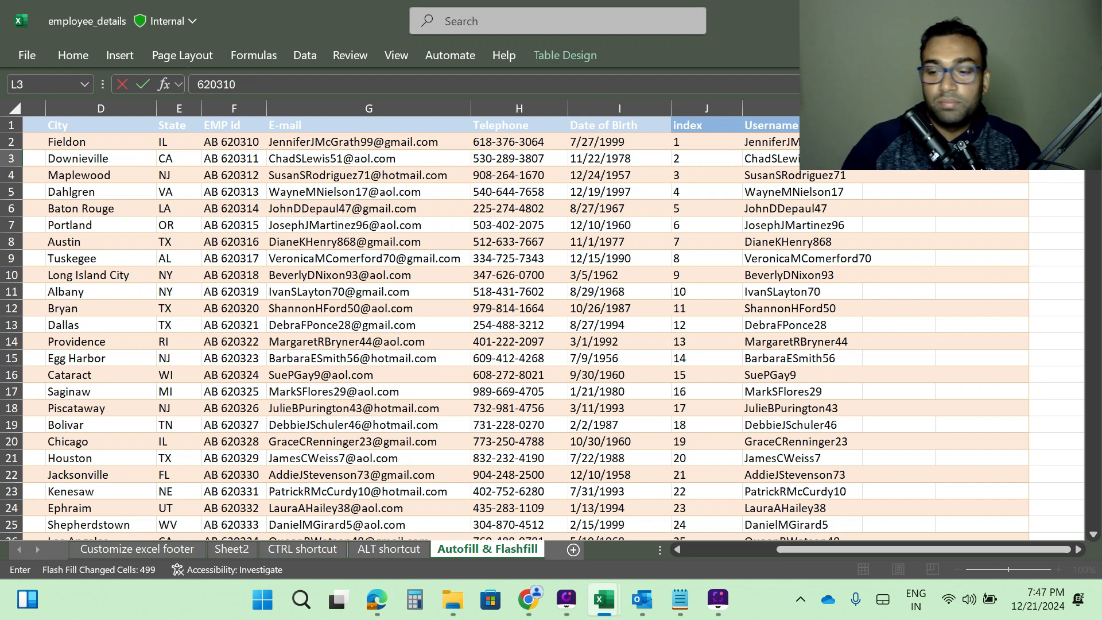
{"action": "key", "text": "Up"}
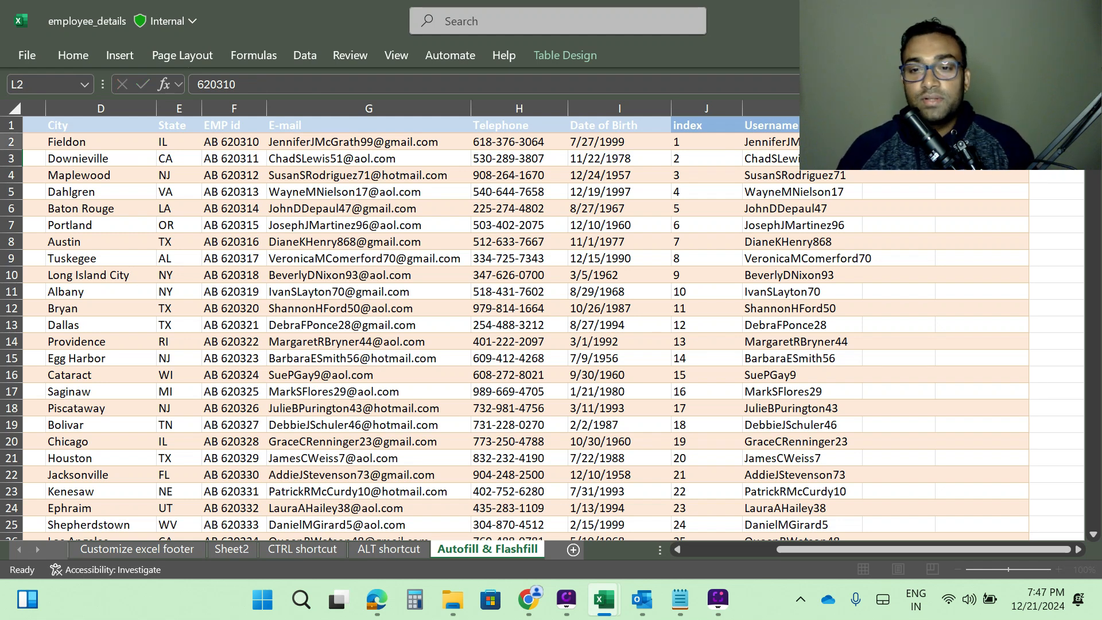
{"action": "type", "text": "620"}
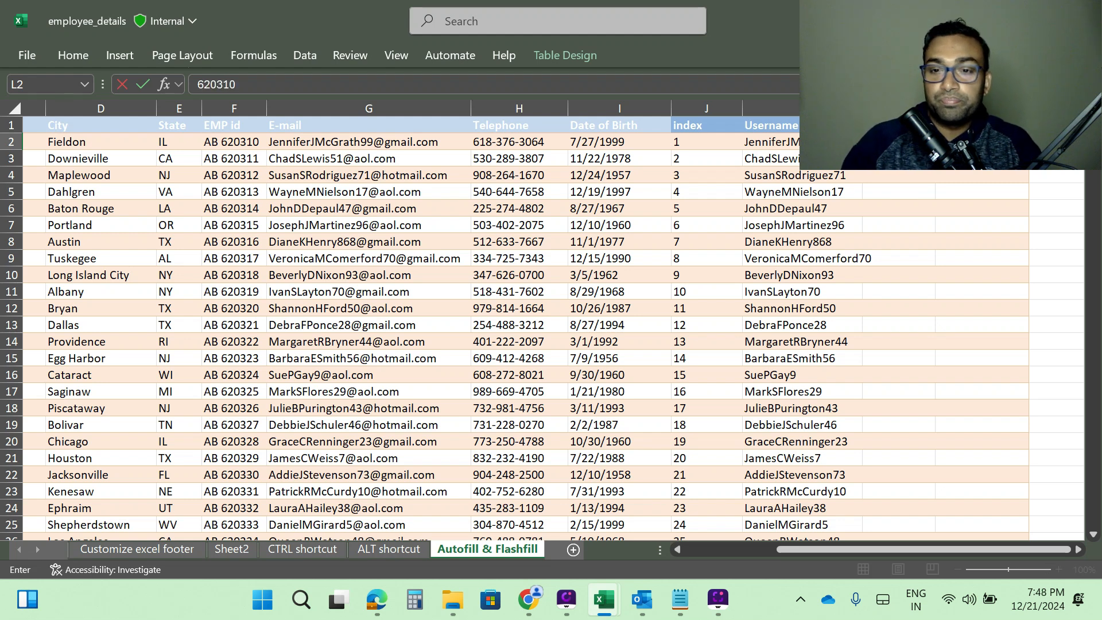
{"action": "key", "text": "Return"}
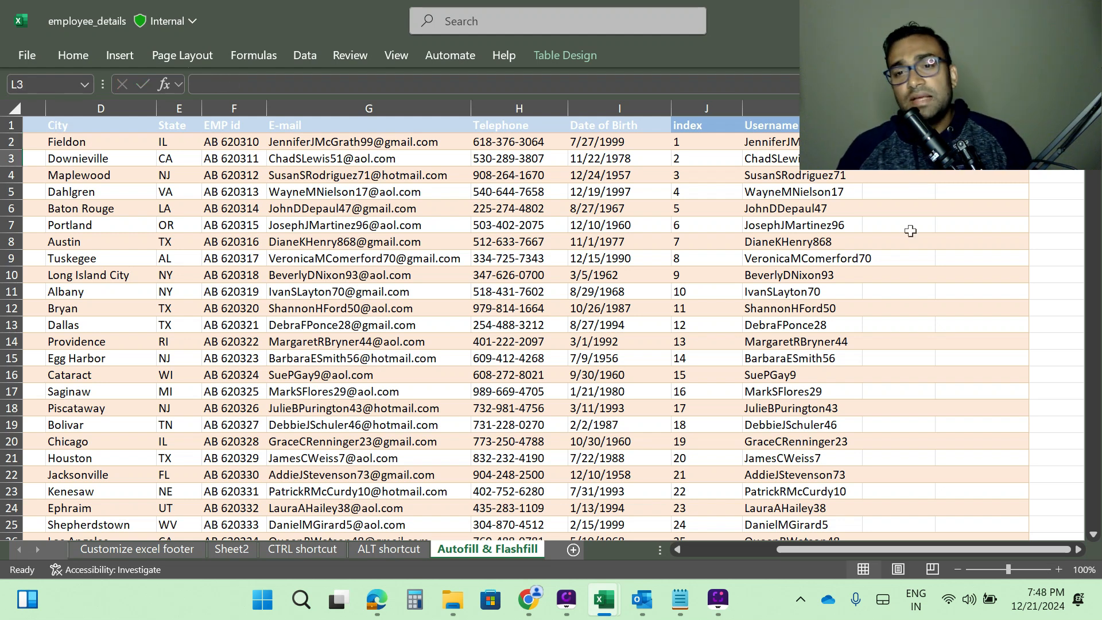
Flash Fill column L from L3 down following the L2 example, comparing the entries with the EMP ids
{"action": "key", "text": "Up"}
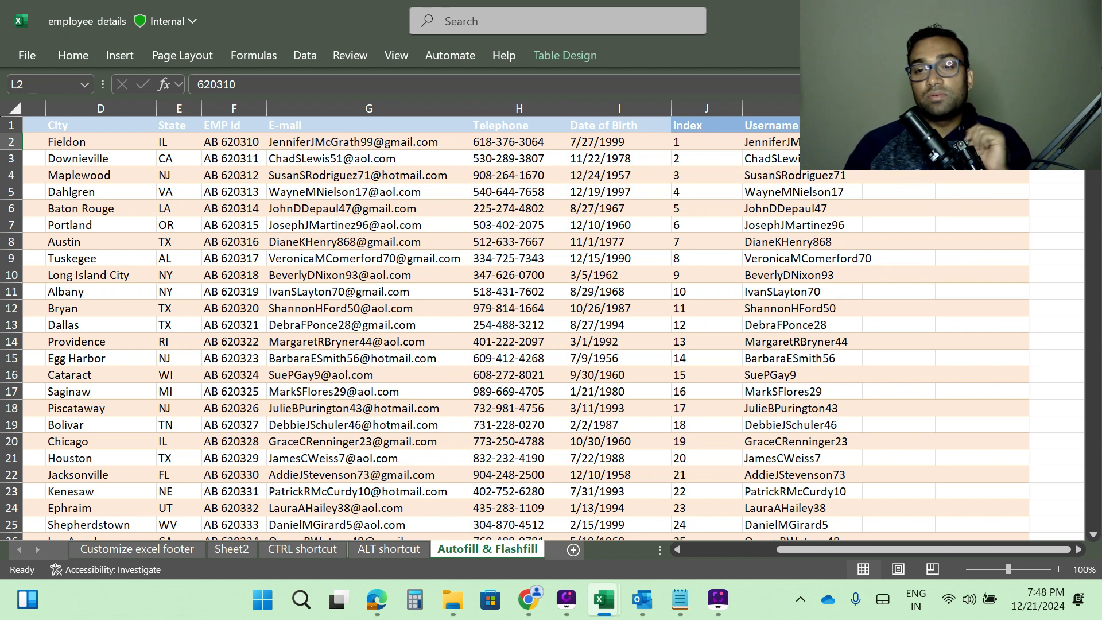
{"action": "left_click", "coordinate": [899, 159]}
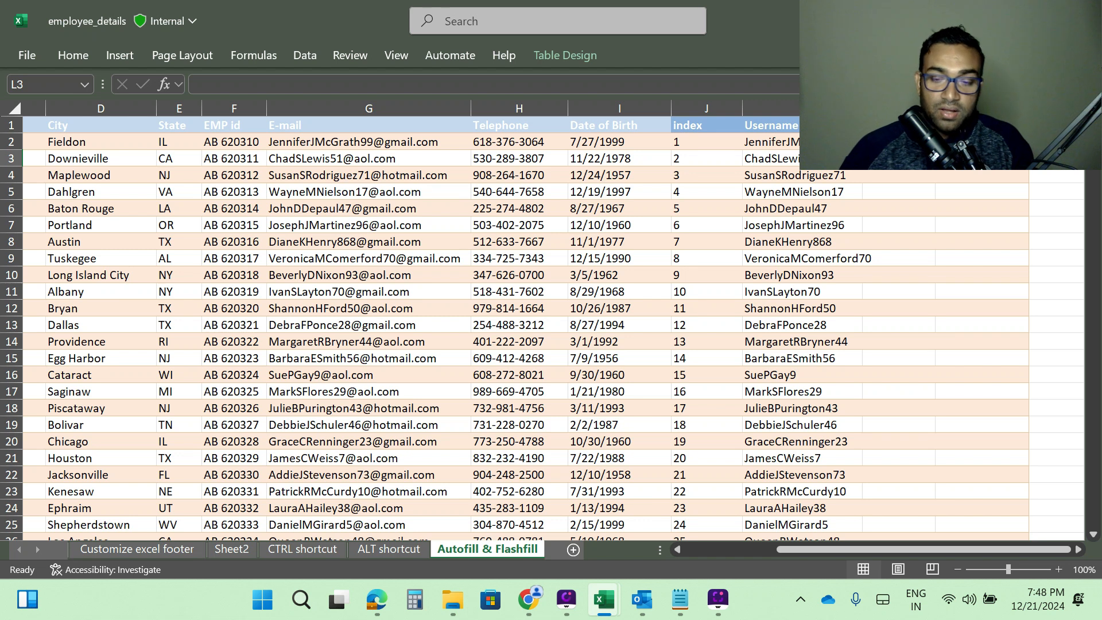
{"action": "key", "text": "ctrl+e"}
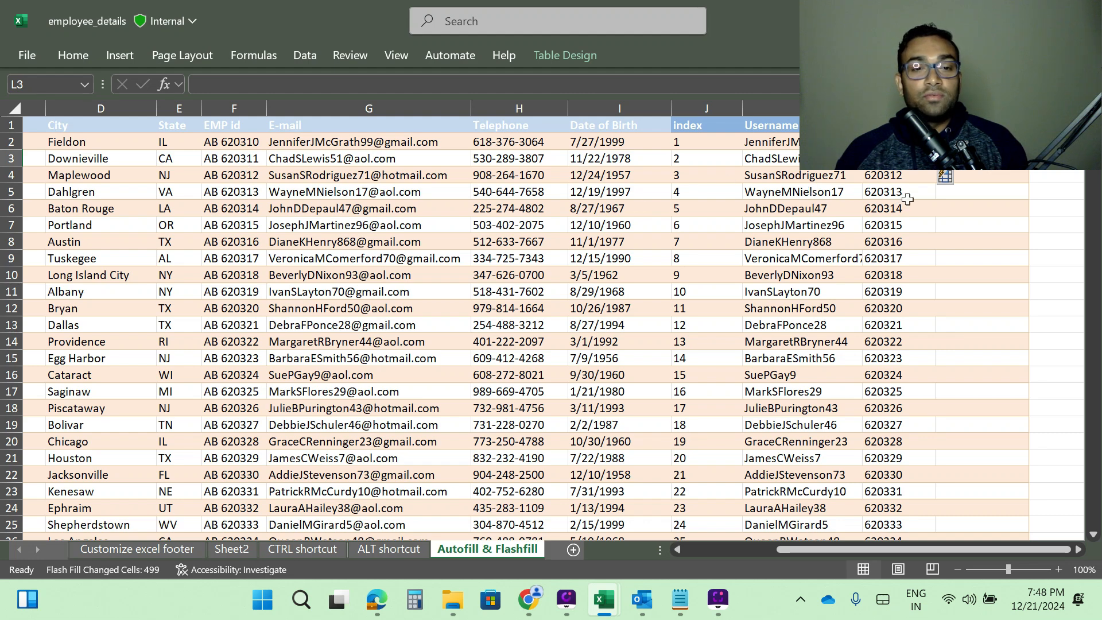
{"action": "scroll", "coordinate": [922, 317], "scroll_direction": "down", "scroll_amount": 4}
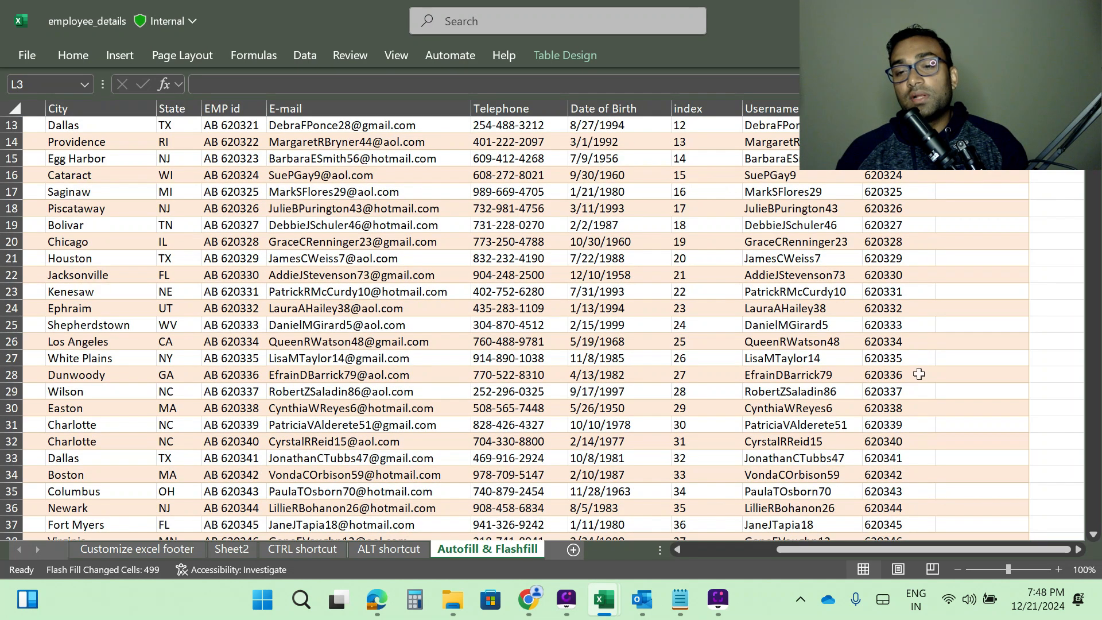
{"action": "scroll", "coordinate": [374, 329], "scroll_direction": "up", "scroll_amount": 4}
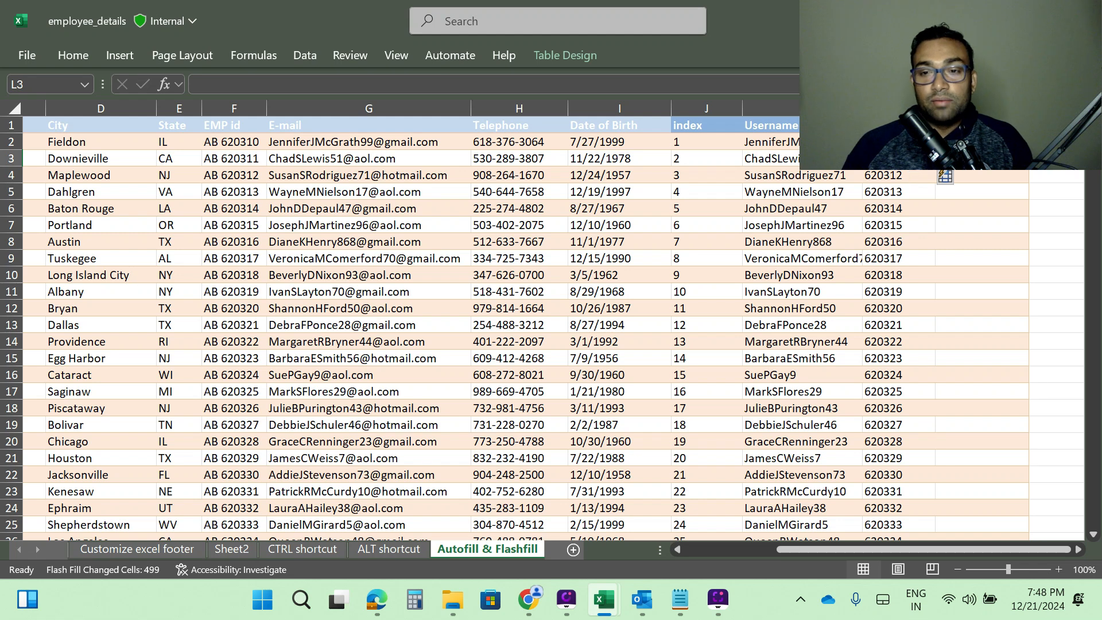
Enter the year from the first record's Date of Birth in M2 as the example
{"action": "left_click", "coordinate": [982, 142]}
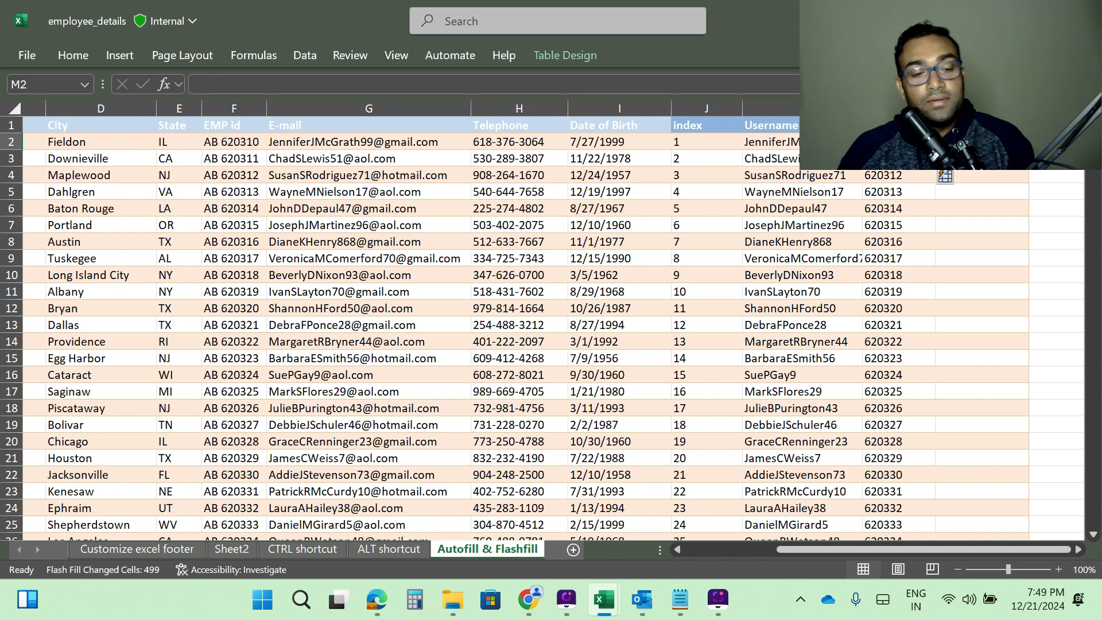
{"action": "type", "text": "1999"}
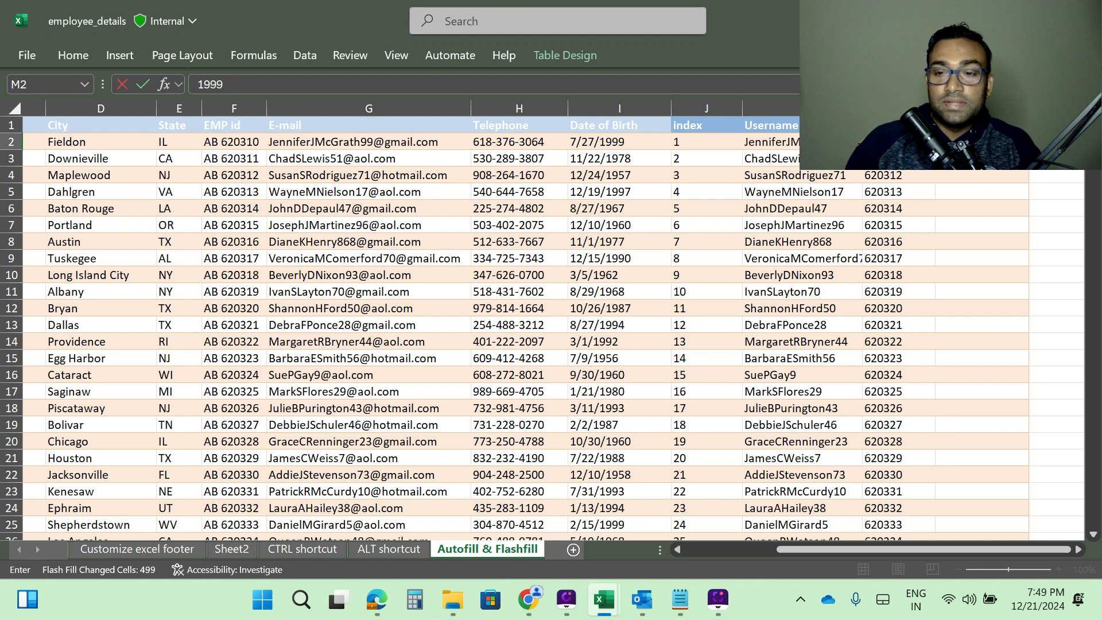
{"action": "key", "text": "Return"}
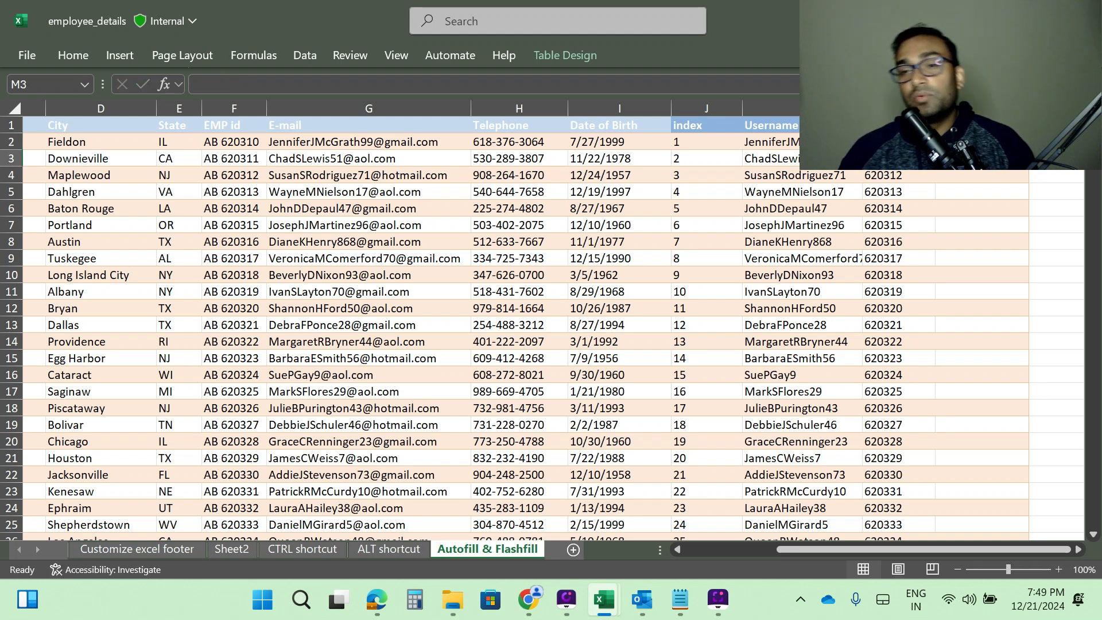
{"action": "key", "text": "Up"}
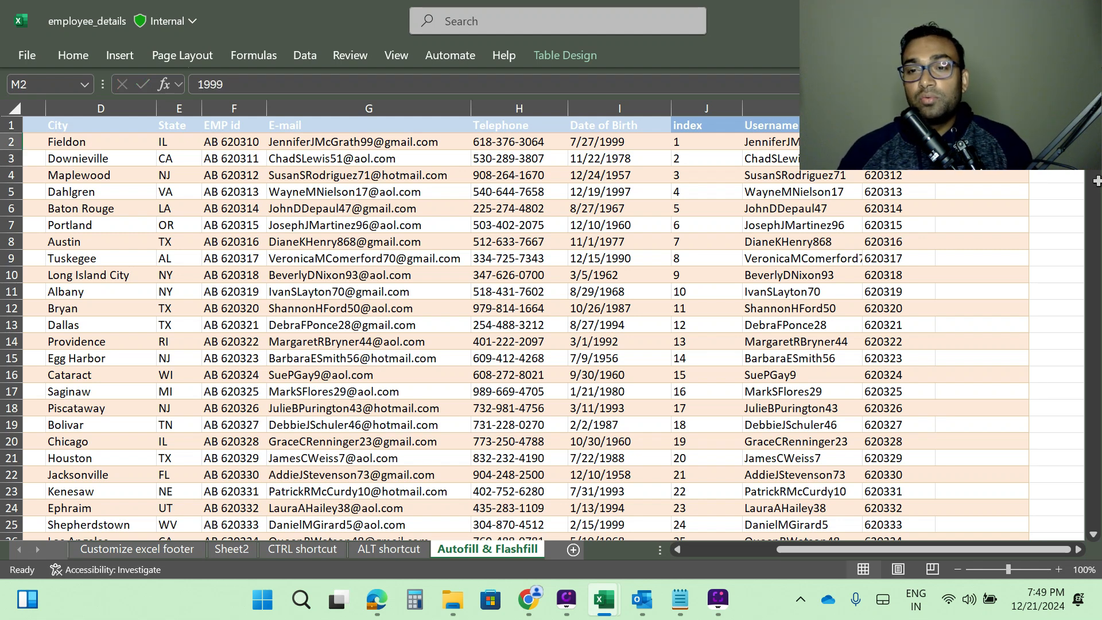
AutoFill the M2 year down column M to the last record and go to the end of the filled range
{"action": "double_click", "coordinate": [1029, 150]}
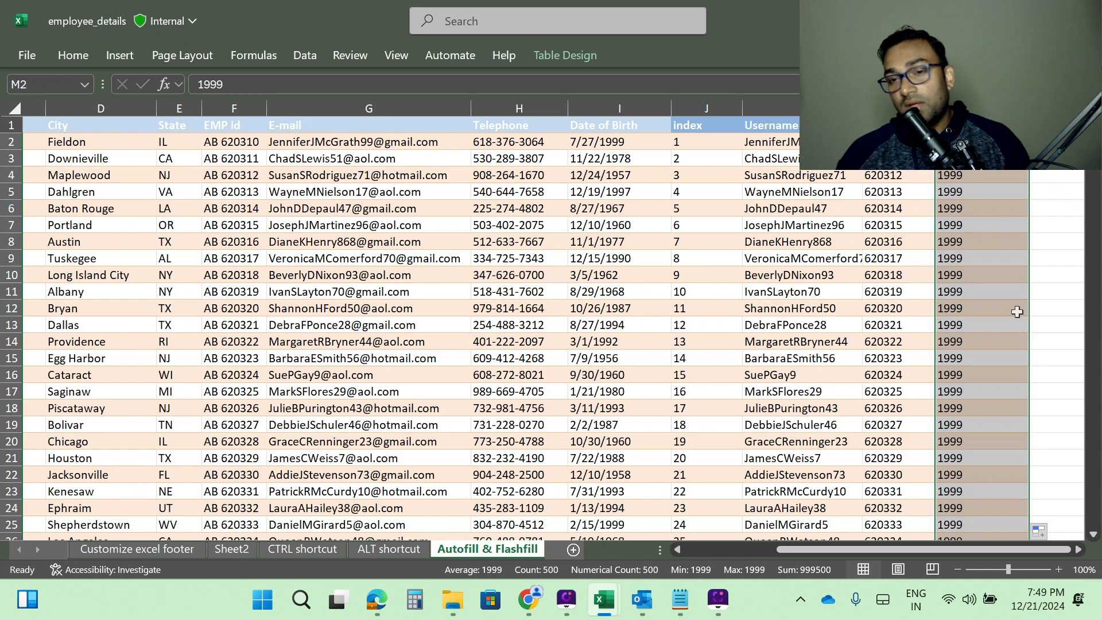
{"action": "scroll", "coordinate": [1018, 312], "scroll_direction": "down", "scroll_amount": 11}
{"action": "left_click", "coordinate": [992, 289]}
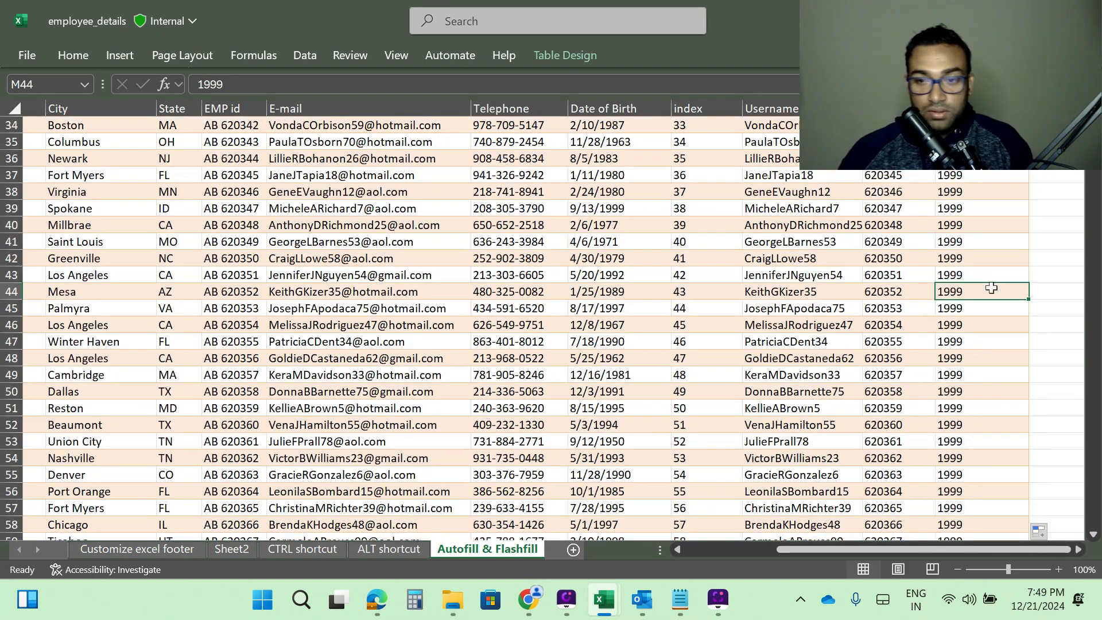
{"action": "key", "text": "ctrl+Down"}
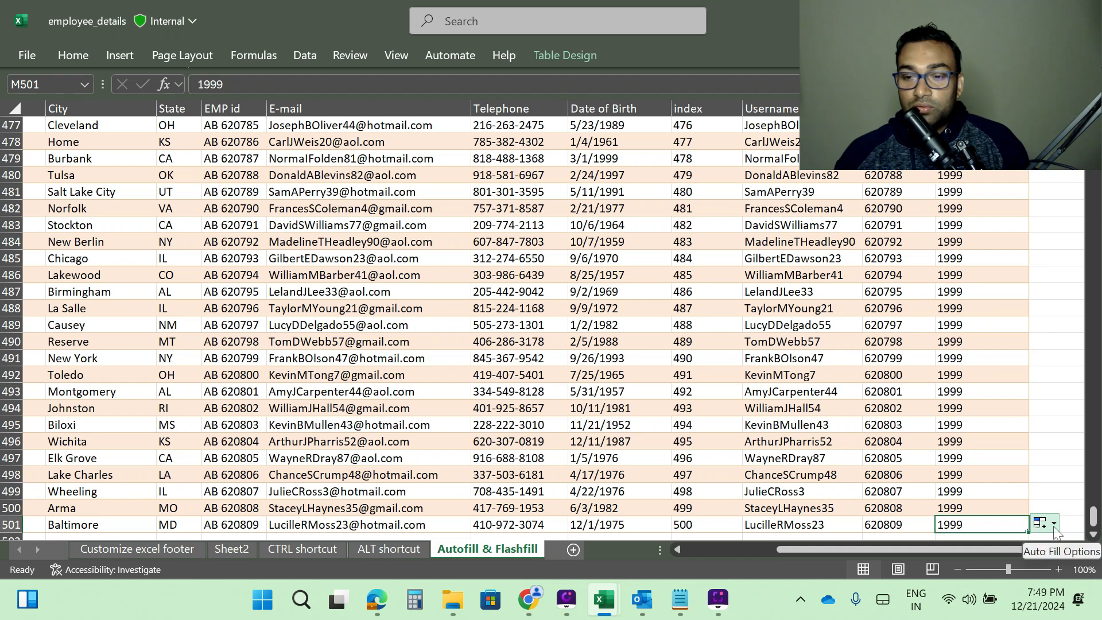
Change the column M fill from Copy Cells to Flash Fill to extract each record's birth year
{"action": "left_click", "coordinate": [1054, 525]}
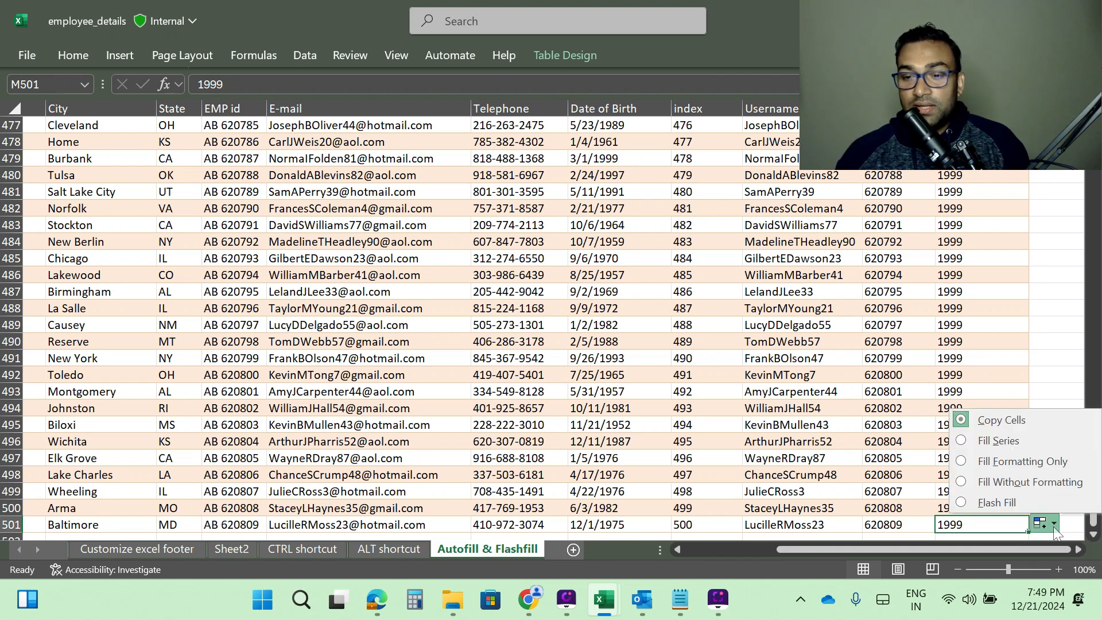
{"action": "left_click", "coordinate": [991, 505]}
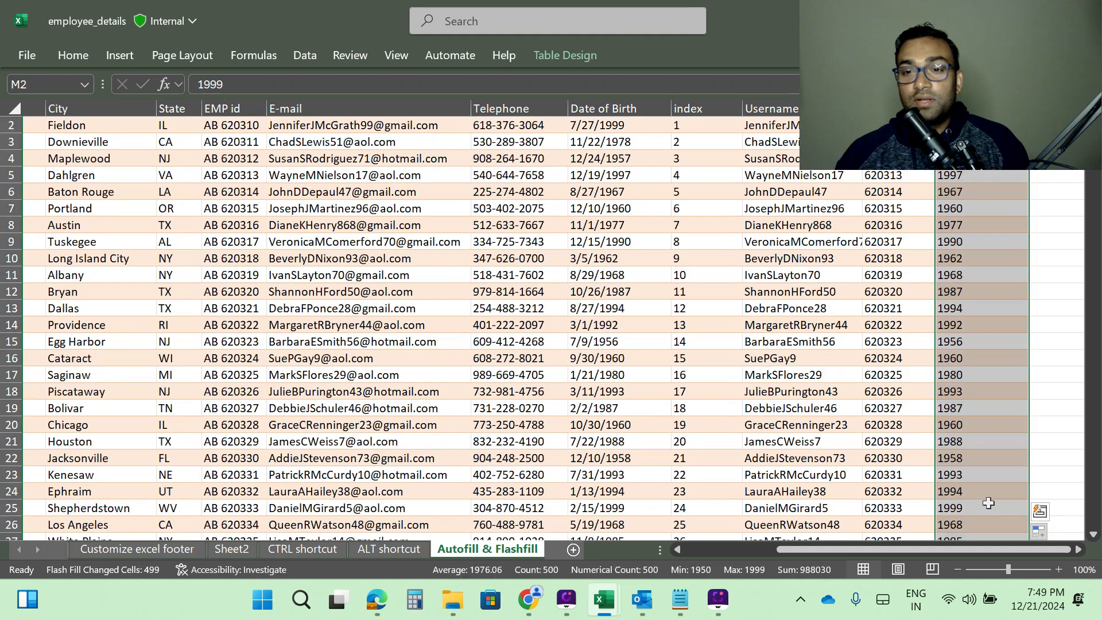
{"action": "scroll", "coordinate": [896, 218], "scroll_direction": "up", "scroll_amount": 1}
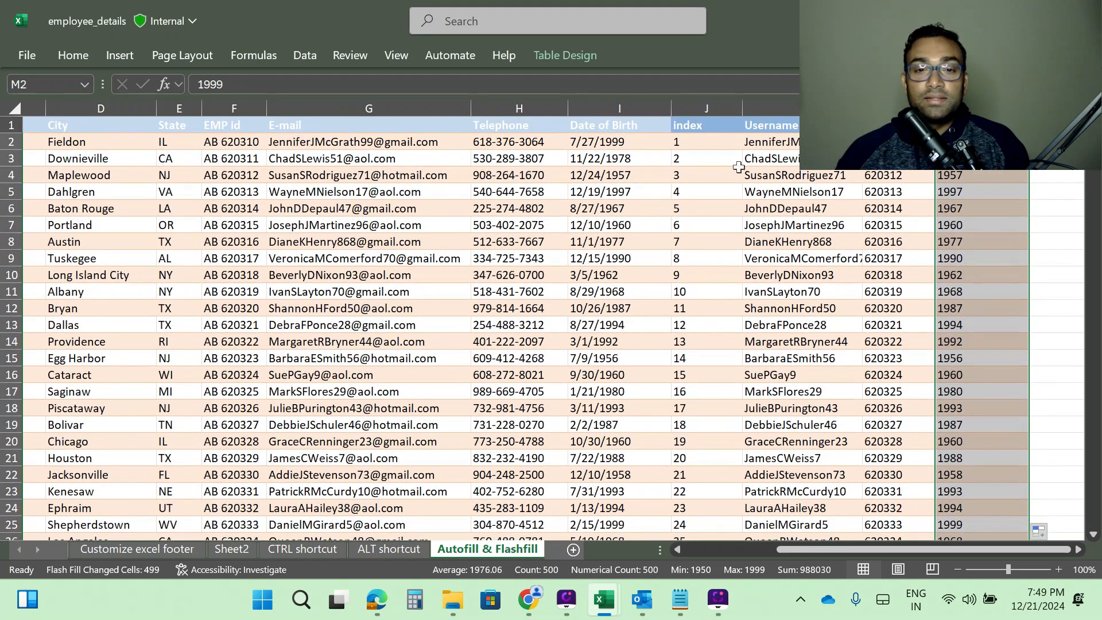